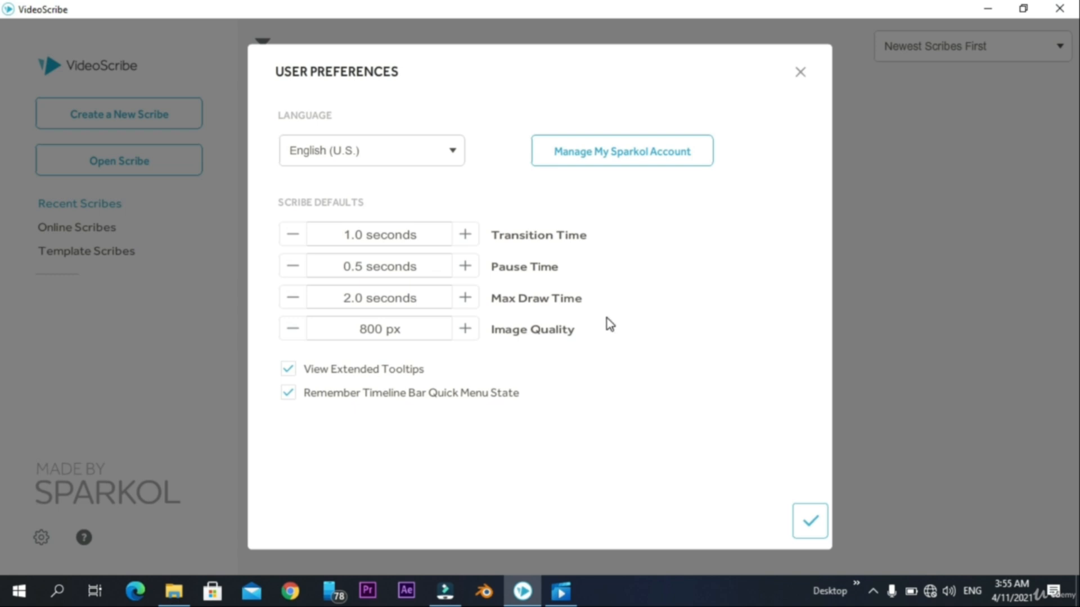
# - Set the default transition time to 2.0 seconds and the default pause time to 2.5 seconds
pyautogui.click(462, 238)
pyautogui.click(463, 238)
pyautogui.click(464, 266)
pyautogui.click(464, 267)
pyautogui.click(465, 266)
pyautogui.click(465, 267)
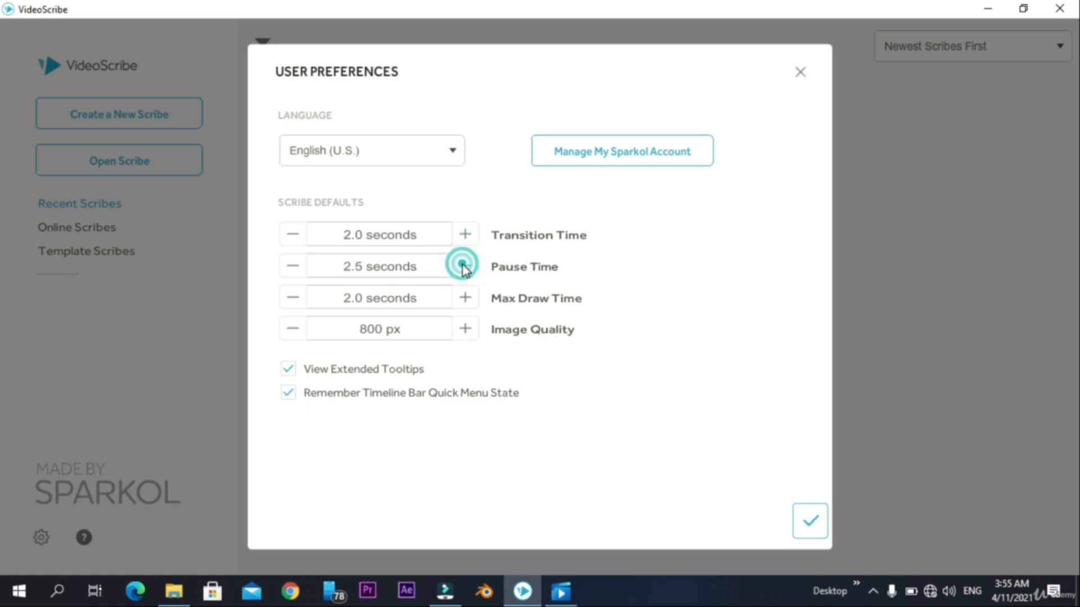
# - Adjust the default maximum draw time to 3.0 seconds
pyautogui.click(467, 298)
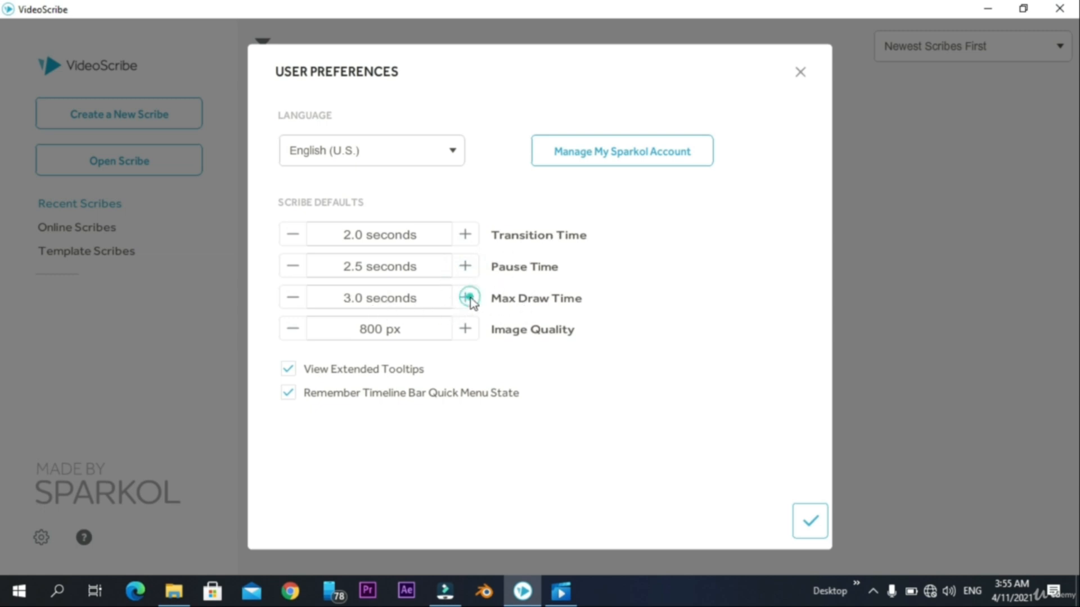
pyautogui.click(293, 298)
pyautogui.click(466, 298)
pyautogui.click(466, 298)
pyautogui.click(466, 298)
pyautogui.click(293, 297)
pyautogui.click(466, 298)
pyautogui.click(466, 298)
pyautogui.click(293, 298)
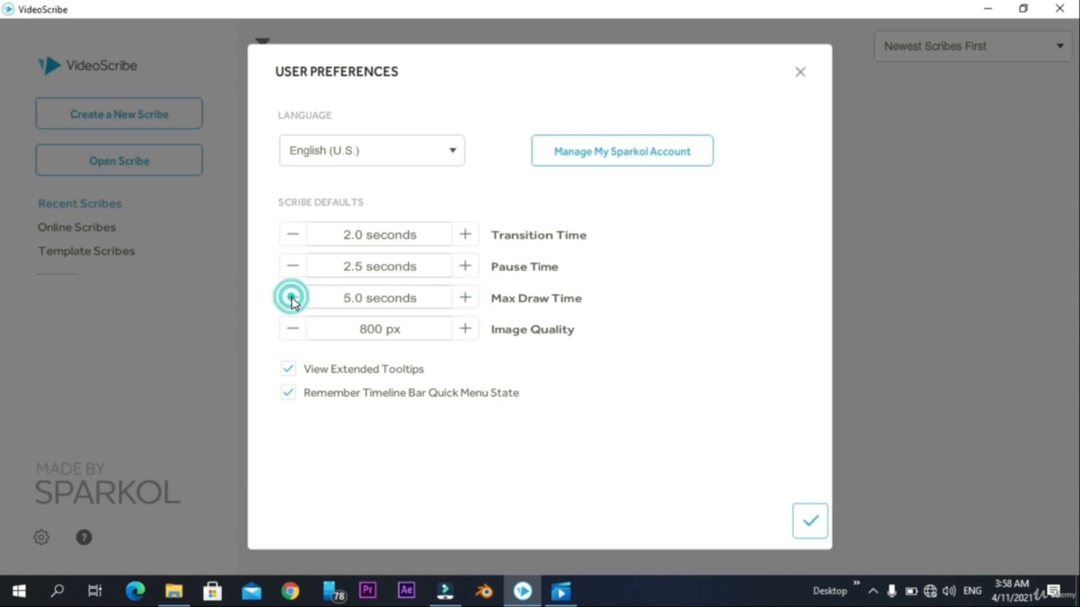
pyautogui.click(292, 298)
pyautogui.click(292, 298)
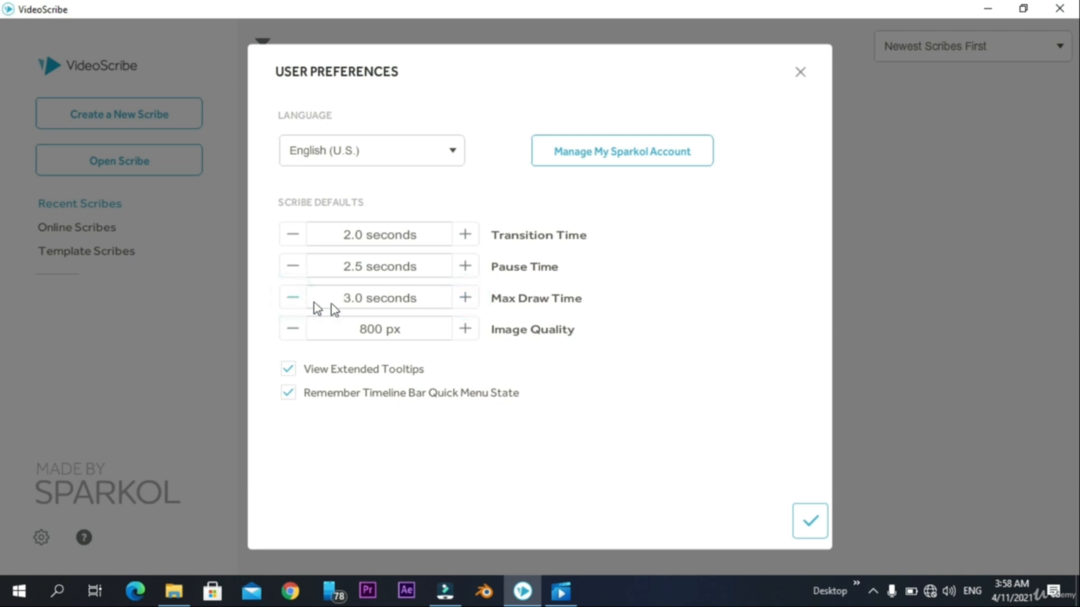
pyautogui.click(292, 299)
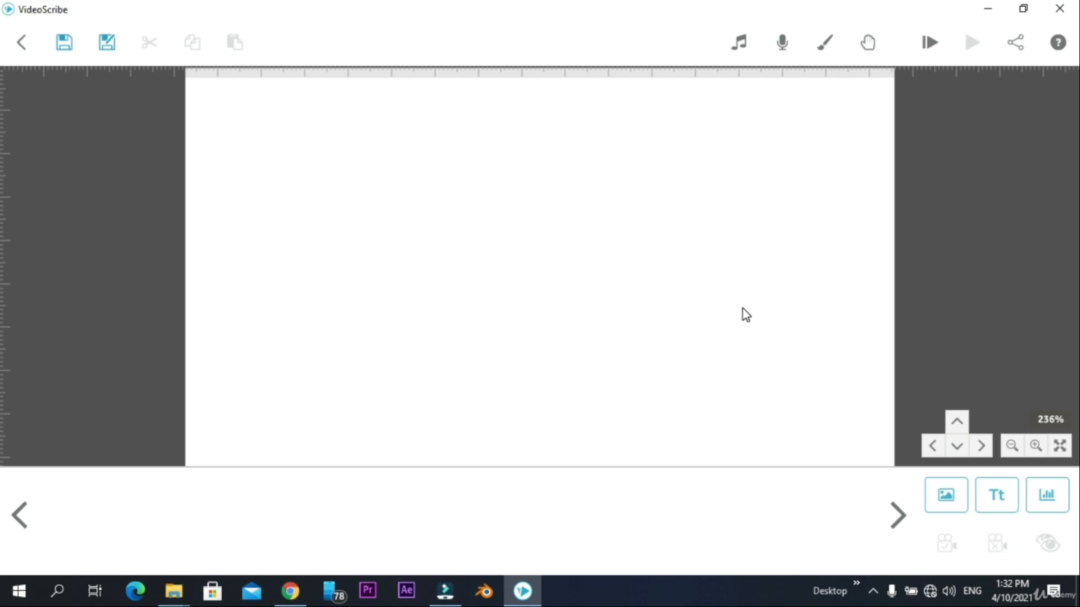
# - Add the thinking bald man in a green shirt from People Male, place him on the canvas's left side and shrink him slightly
pyautogui.click(957, 501)
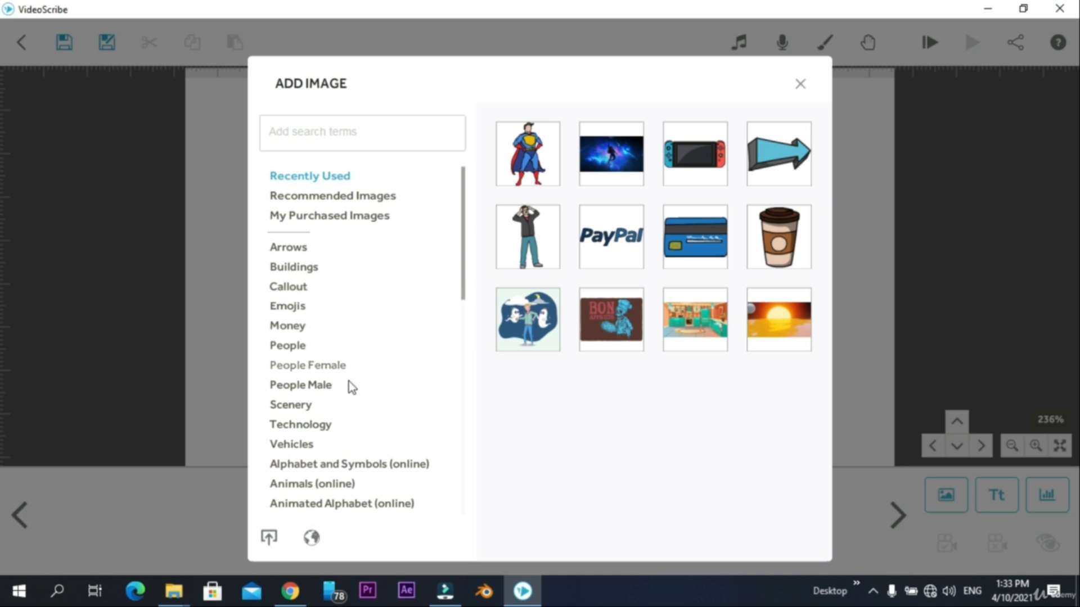
pyautogui.click(311, 386)
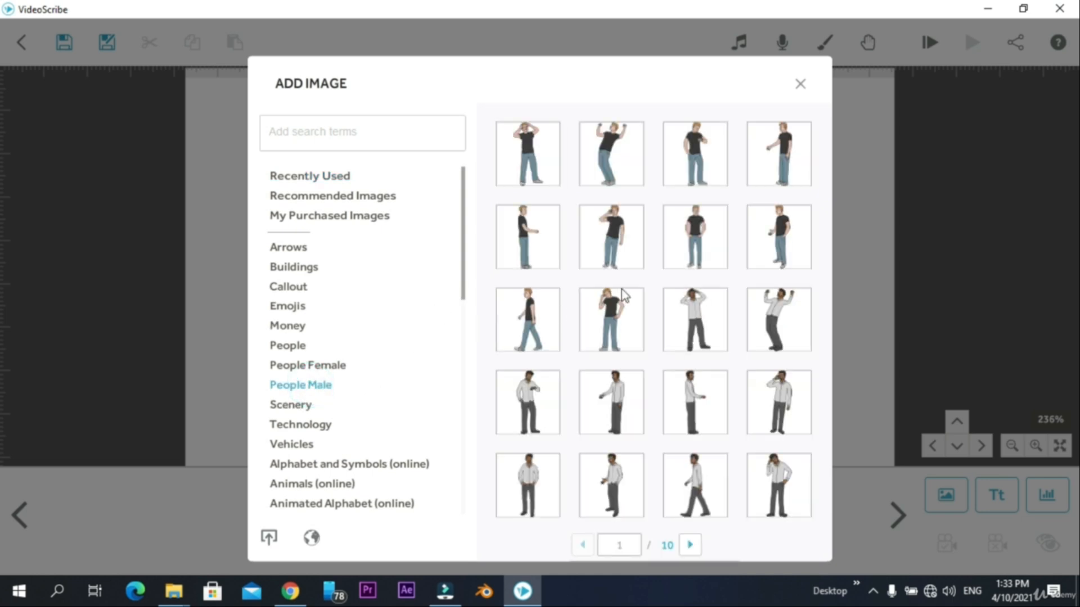
pyautogui.scroll(-1, 718, 269)
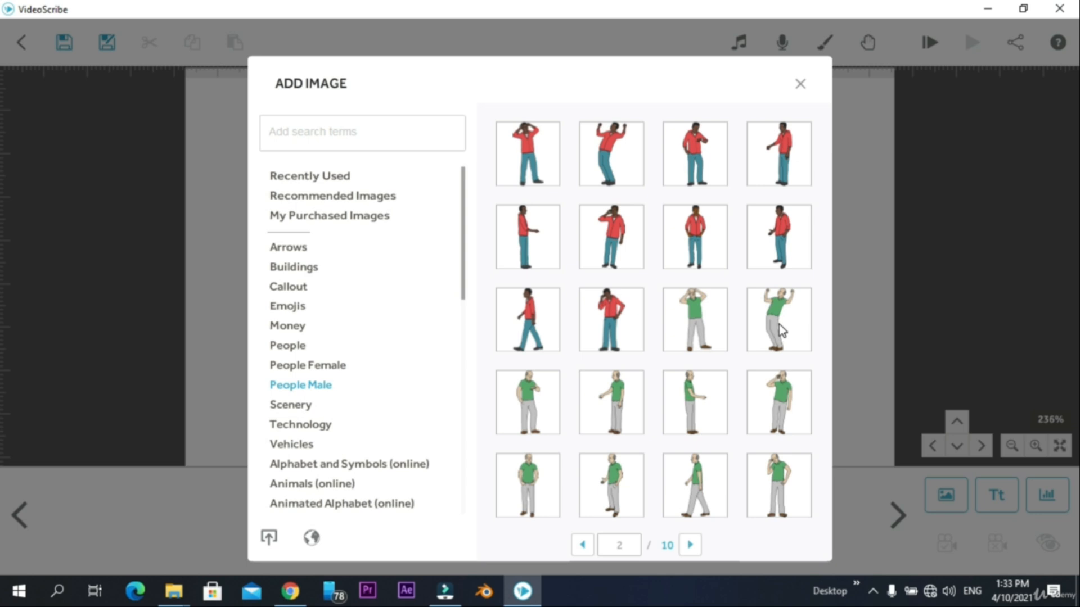
pyautogui.click(776, 473)
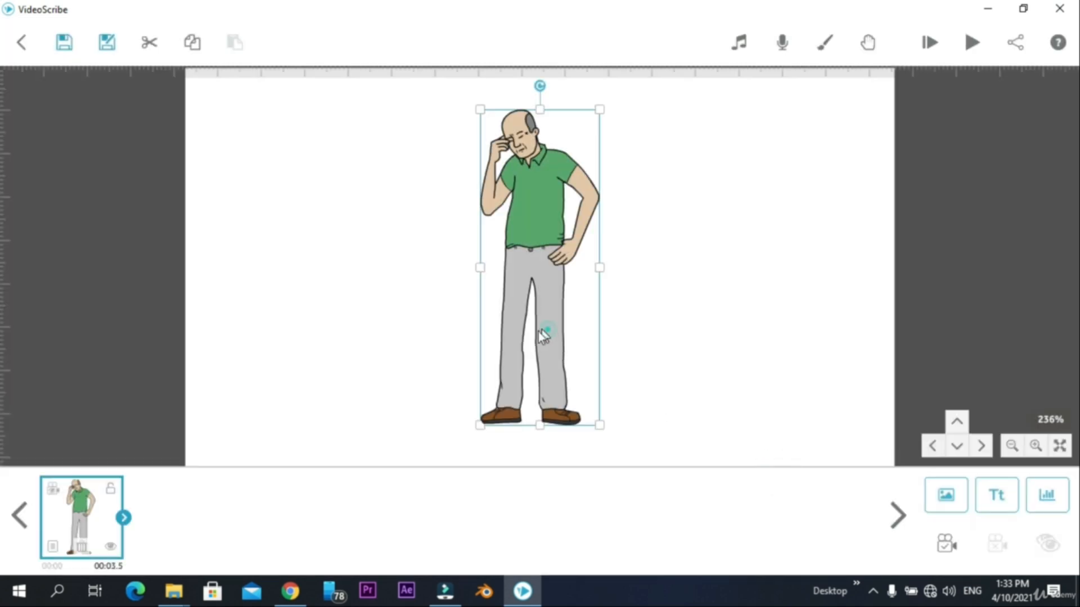
pyautogui.moveTo(542, 335); pyautogui.dragTo(332, 346)
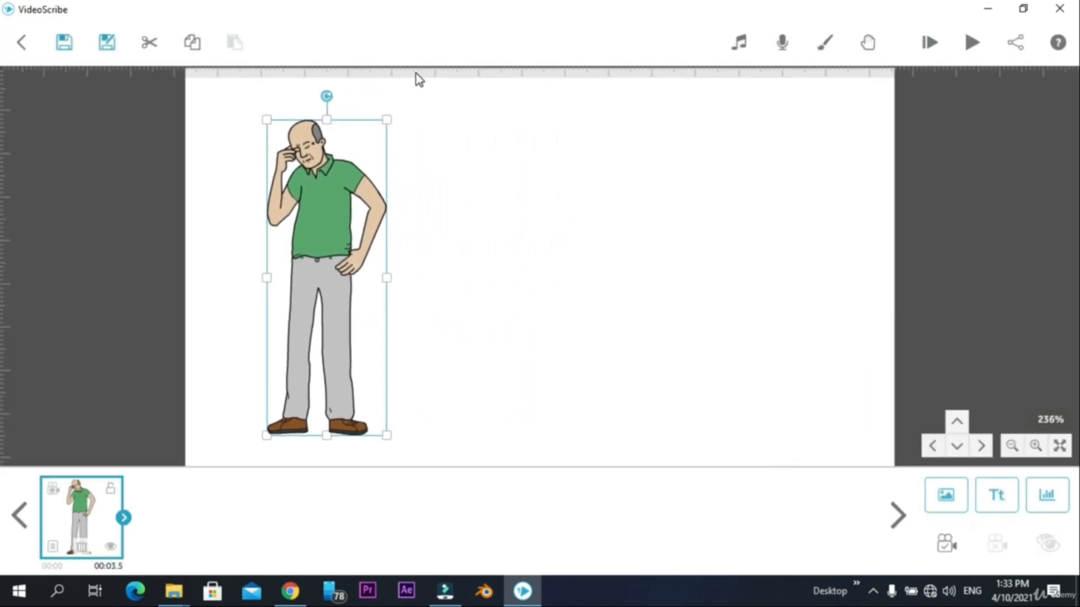
pyautogui.moveTo(387, 119); pyautogui.dragTo(371, 143)
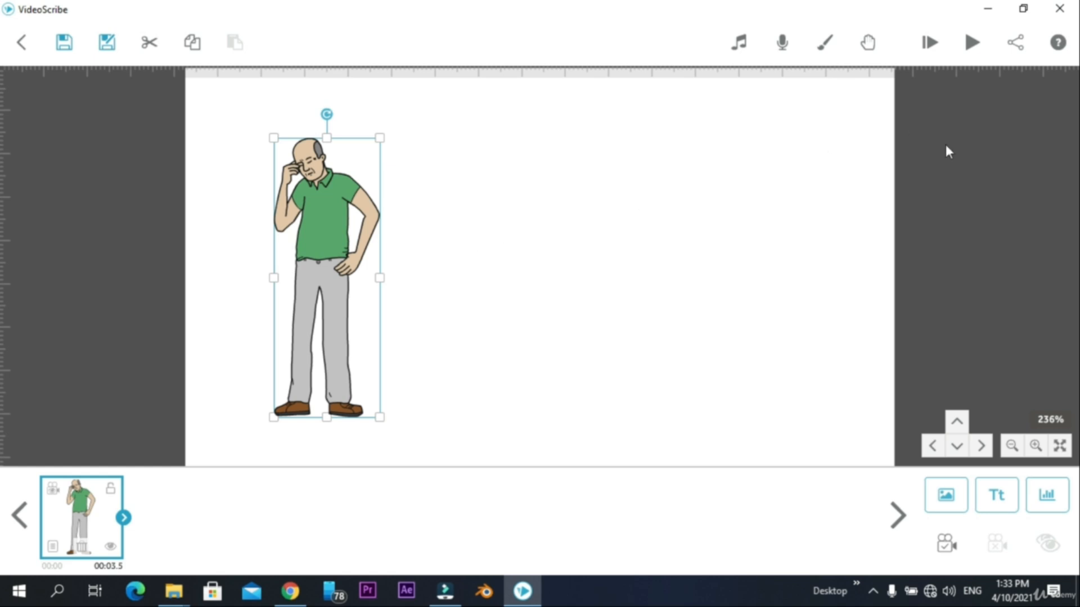
# - Add the crowd of protesters holding blank signs from the People category and place it beside the man
pyautogui.click(956, 496)
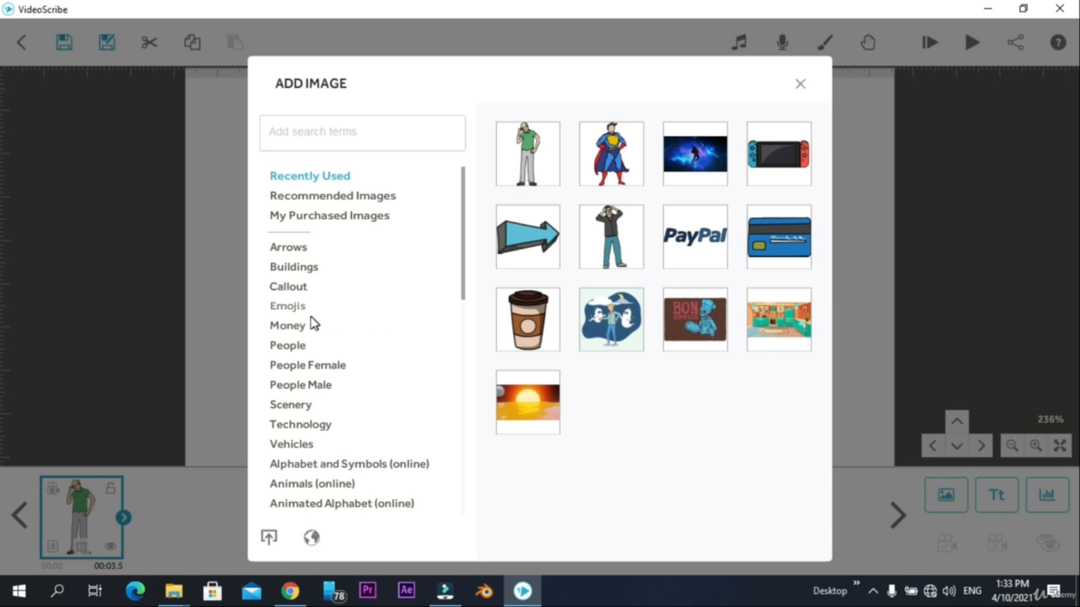
pyautogui.click(289, 347)
pyautogui.scroll(-5, 677, 335)
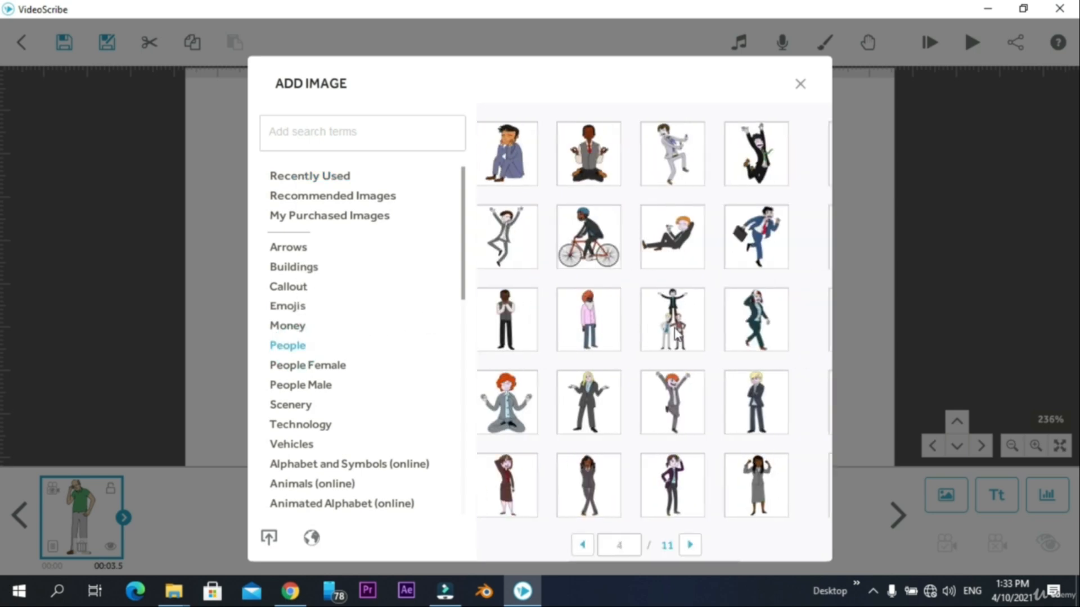
pyautogui.scroll(-4, 763, 400)
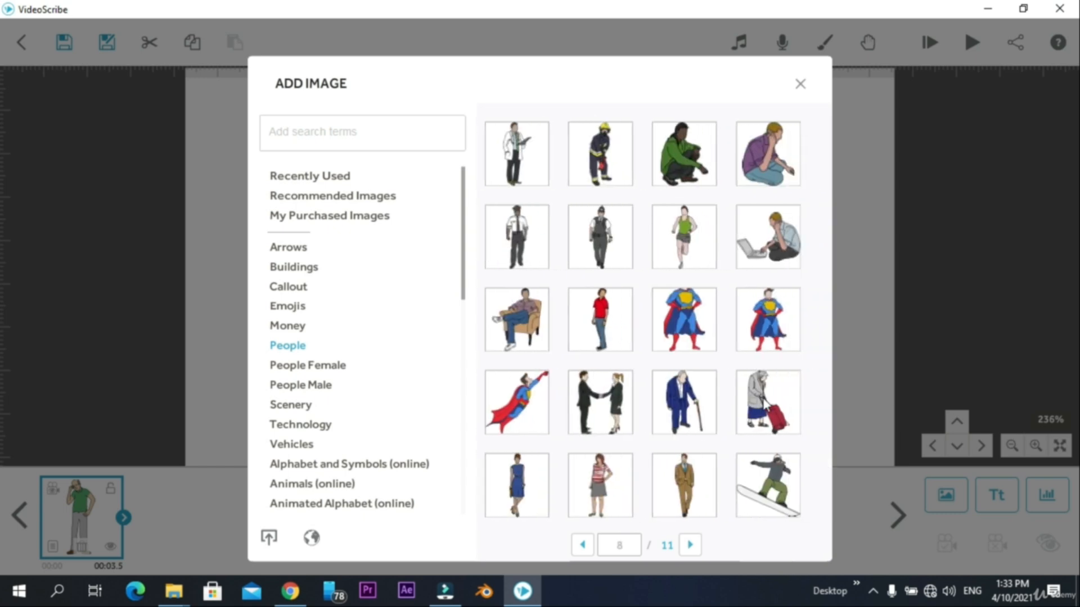
pyautogui.click(609, 402)
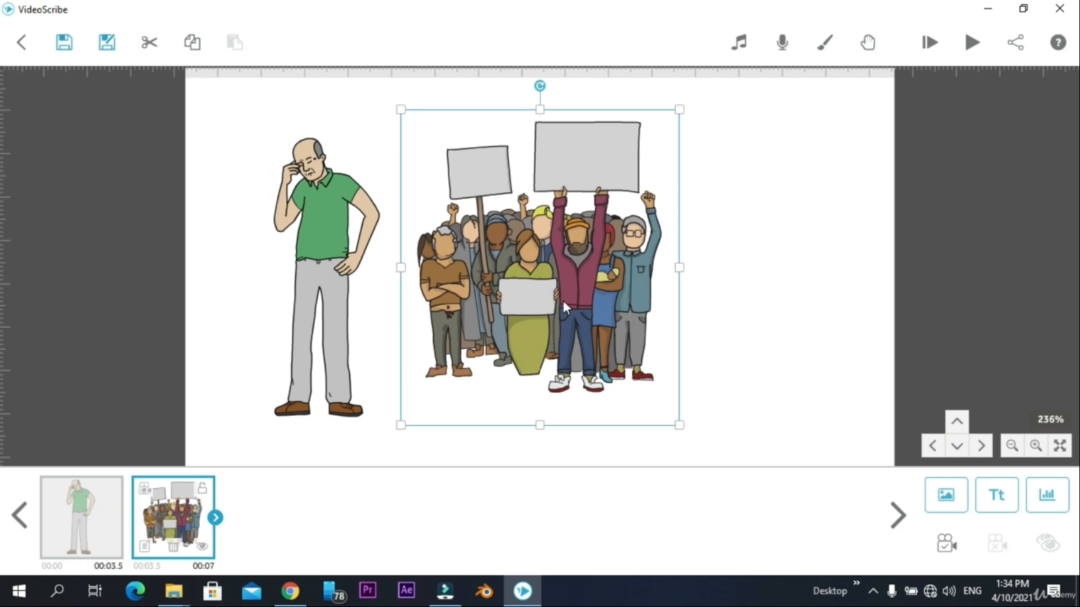
pyautogui.moveTo(564, 304); pyautogui.dragTo(659, 302)
# - Set the current view as the camera position for the thinking man and for the protesting crowd
pyautogui.click(363, 336)
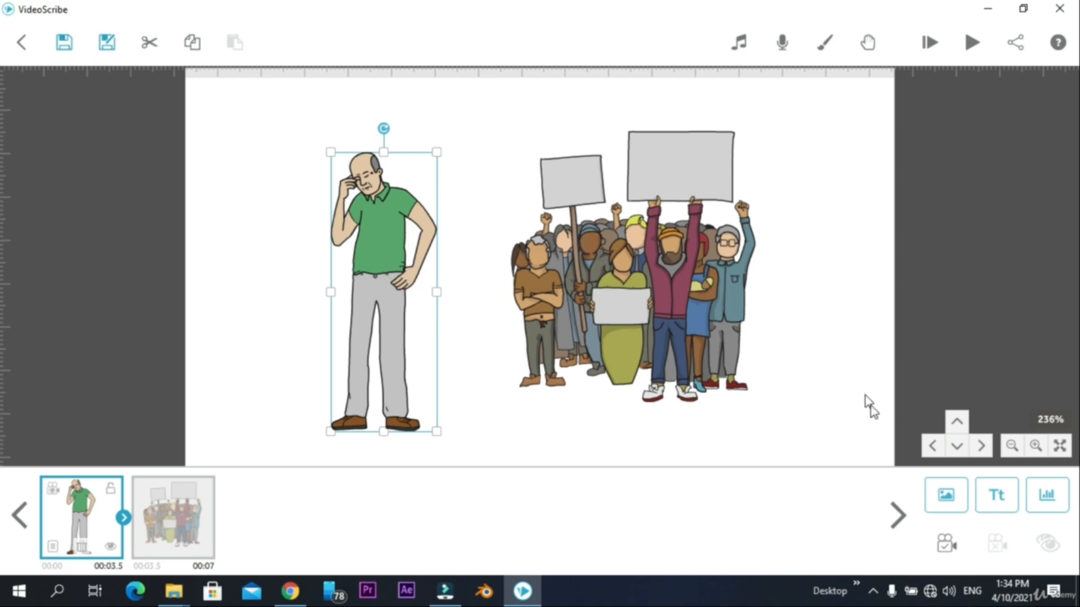
pyautogui.click(945, 545)
pyautogui.click(713, 299)
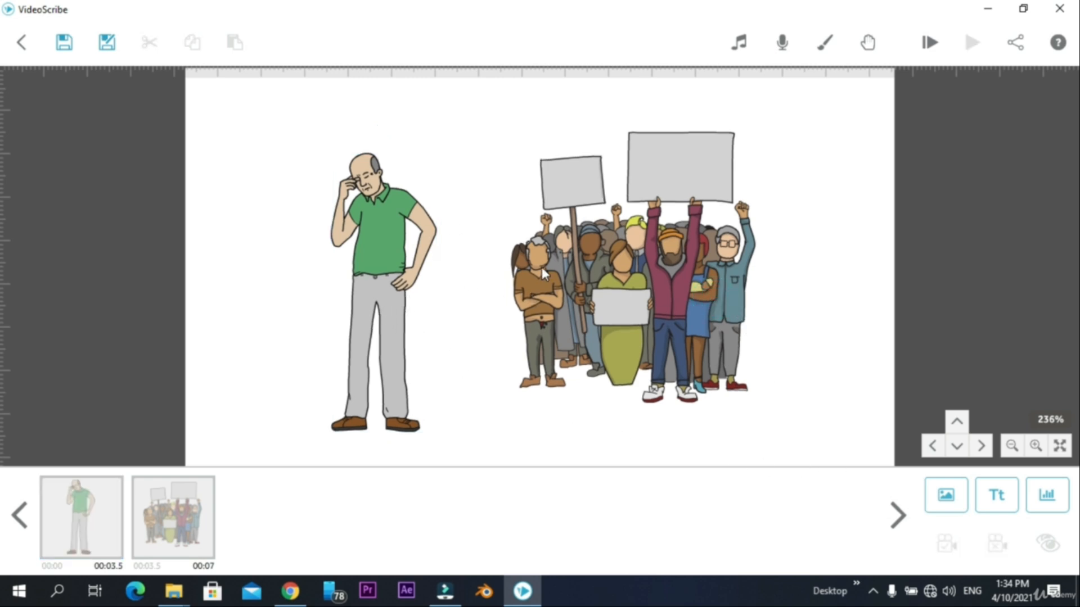
pyautogui.click(599, 252)
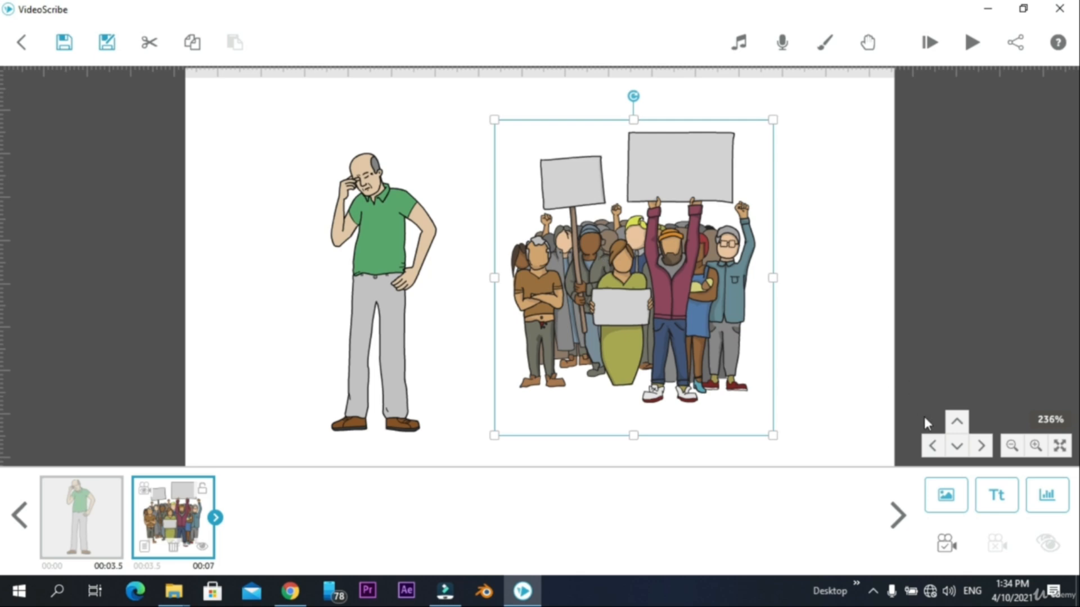
pyautogui.click(946, 544)
# - Add the bald man in a green shirt holding his head from People Male on an empty canvas area
pyautogui.click(828, 307)
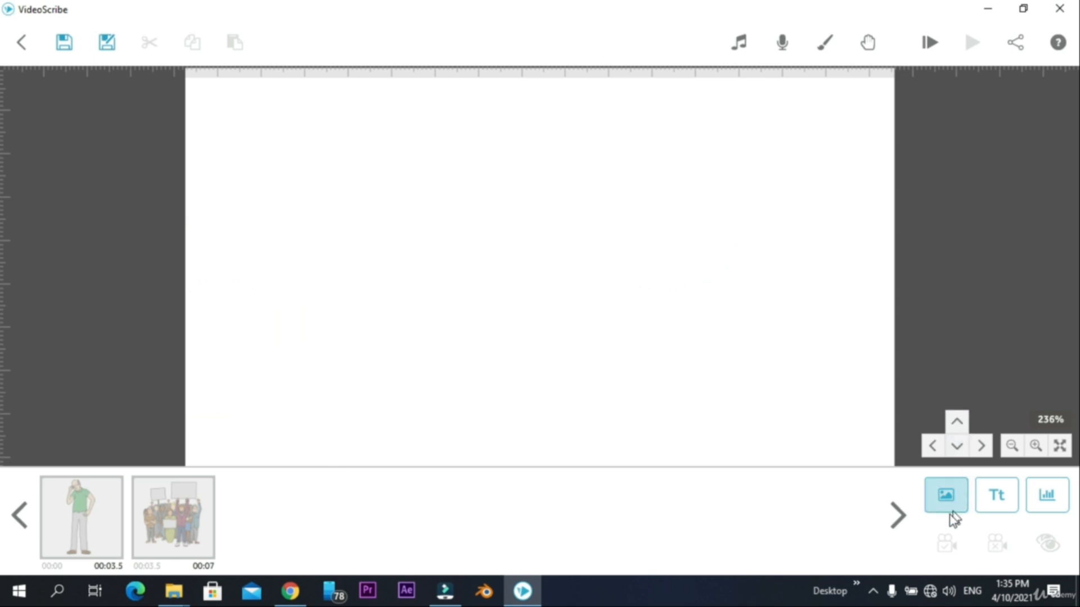
pyautogui.click(945, 497)
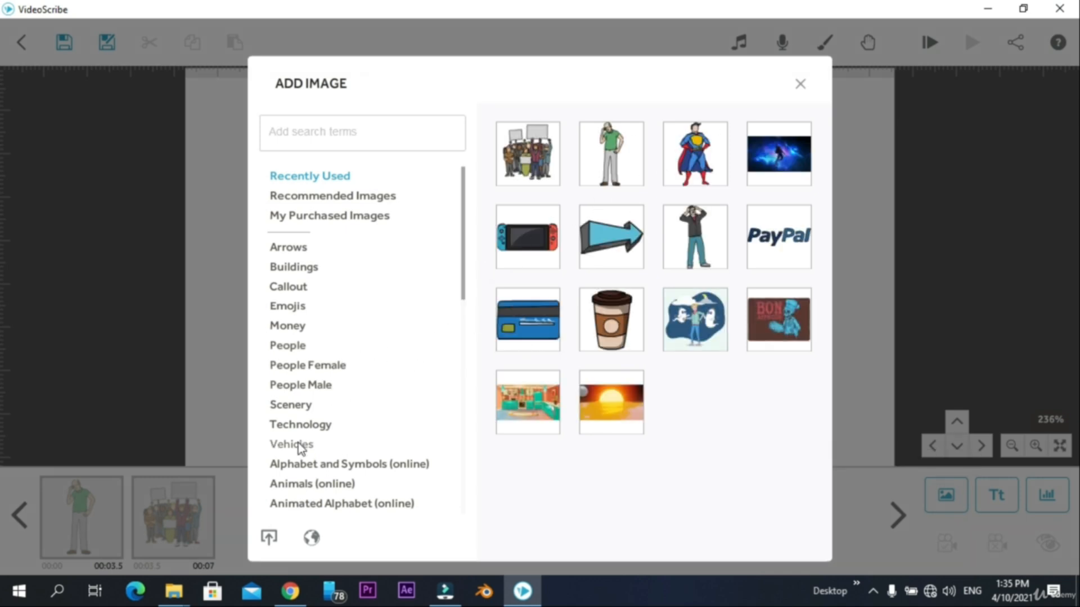
pyautogui.click(312, 387)
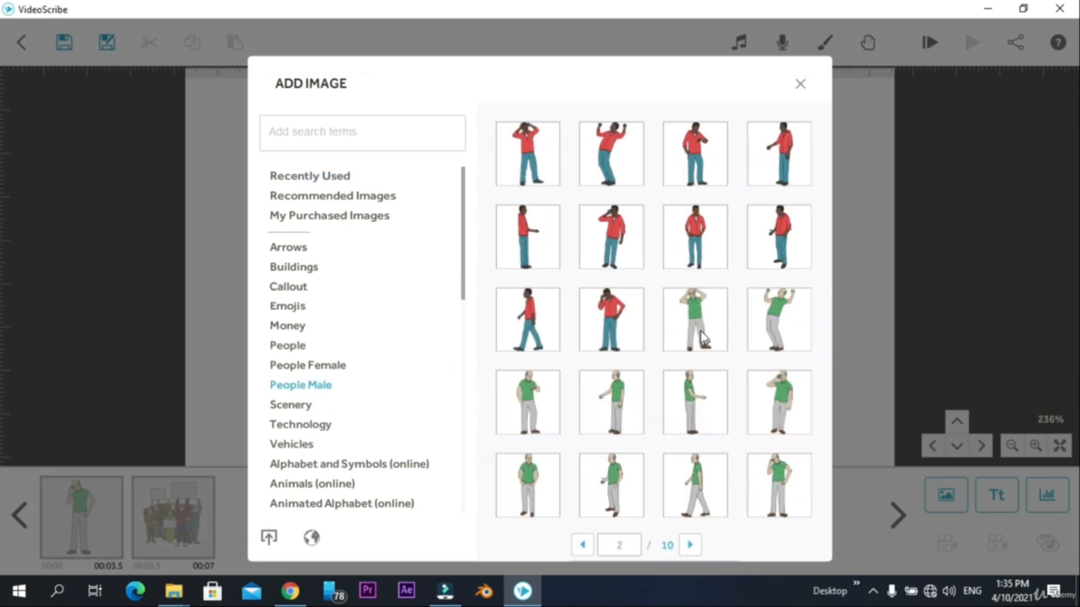
pyautogui.click(703, 337)
# - Add the colored park landscape with a playground from Scenery, enlarge it and position it beside the distressed man
pyautogui.click(945, 496)
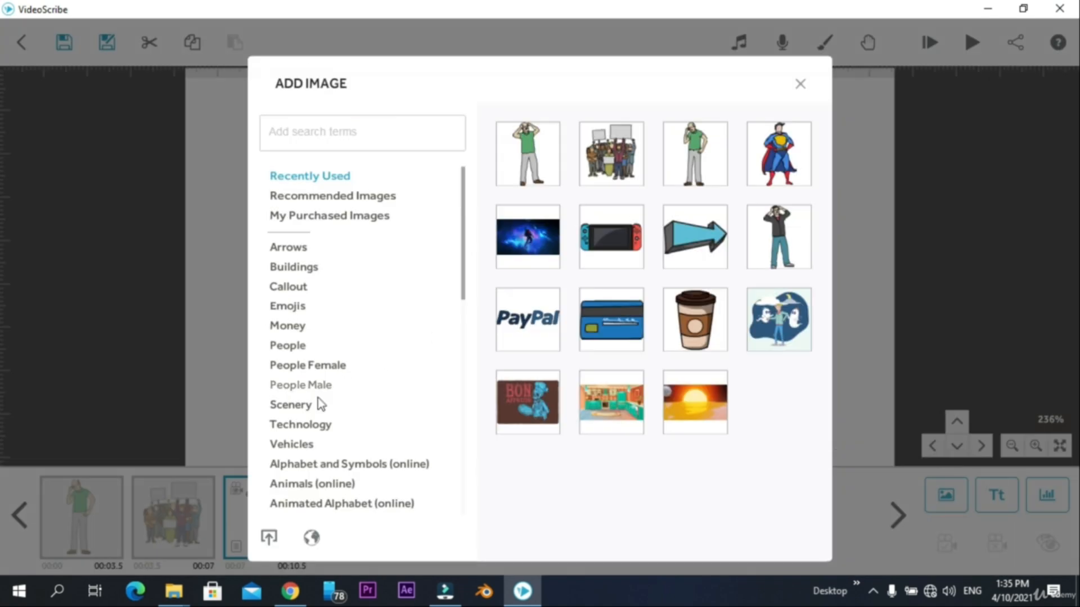
pyautogui.click(318, 401)
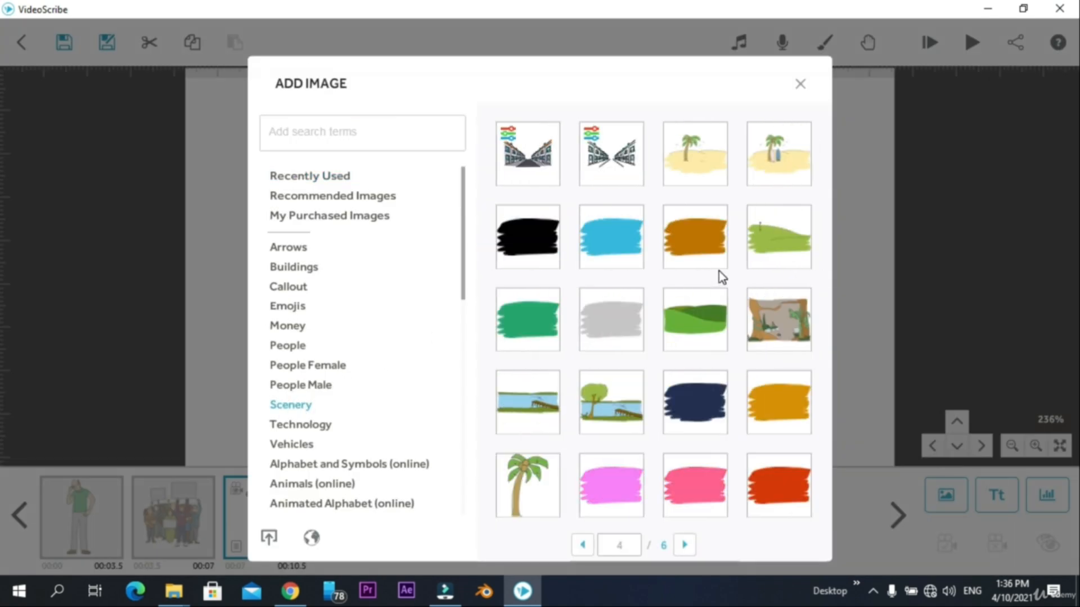
pyautogui.scroll(1, 719, 271)
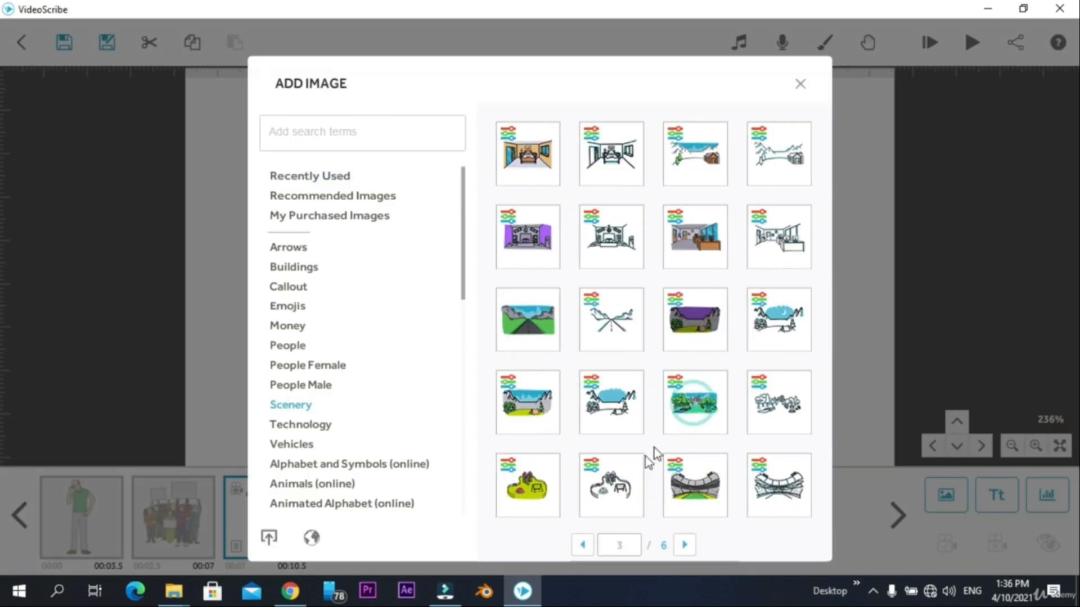
pyautogui.click(691, 416)
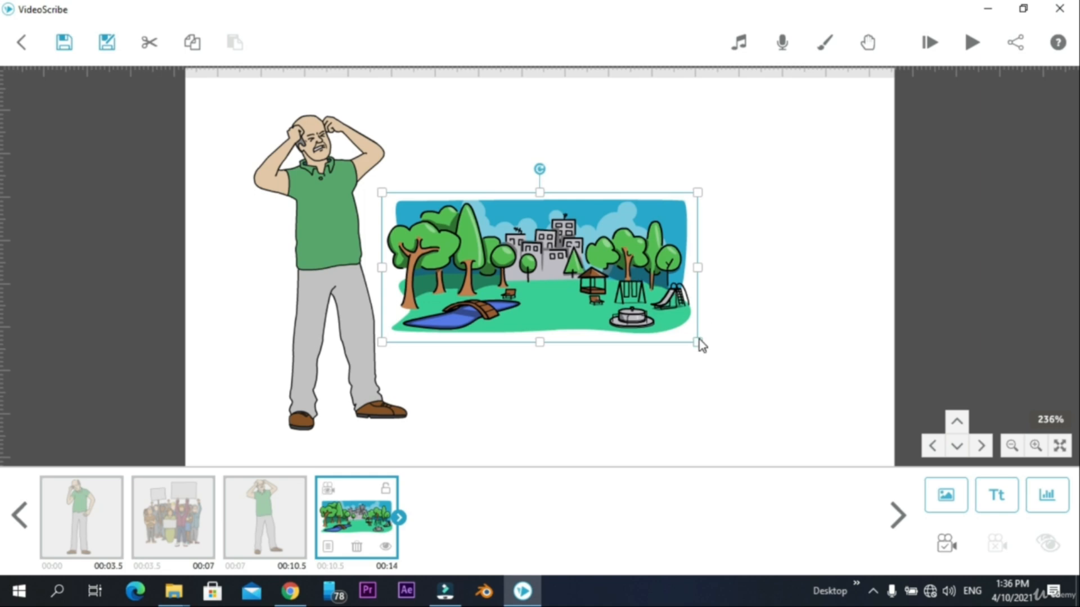
pyautogui.moveTo(698, 340); pyautogui.dragTo(734, 364)
pyautogui.moveTo(599, 304); pyautogui.dragTo(672, 295)
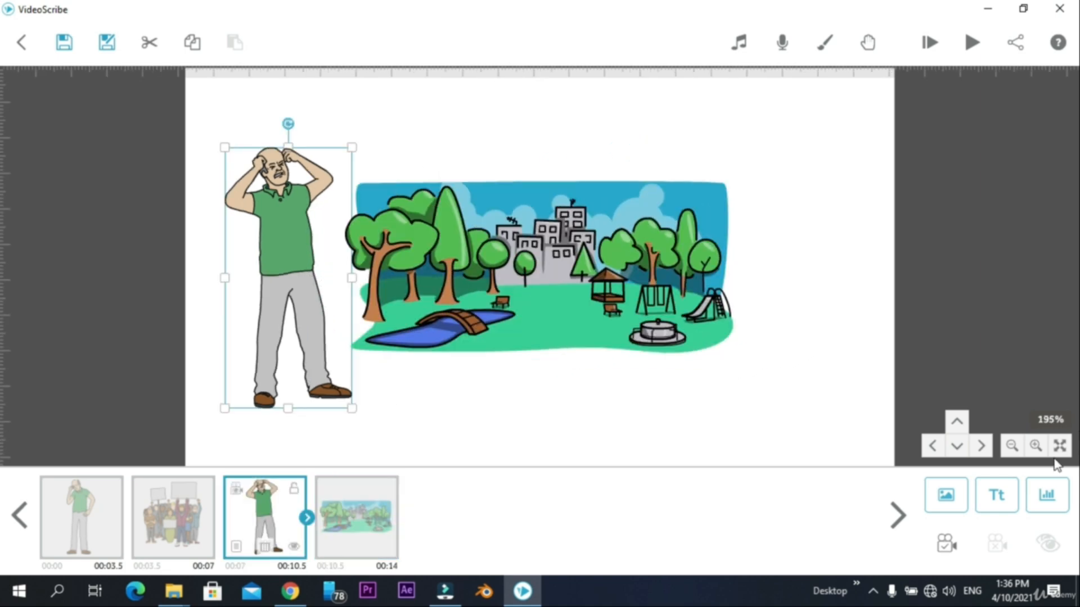
# - Set the camera position for the distressed man and for the further enlarged park landscape
pyautogui.click(946, 544)
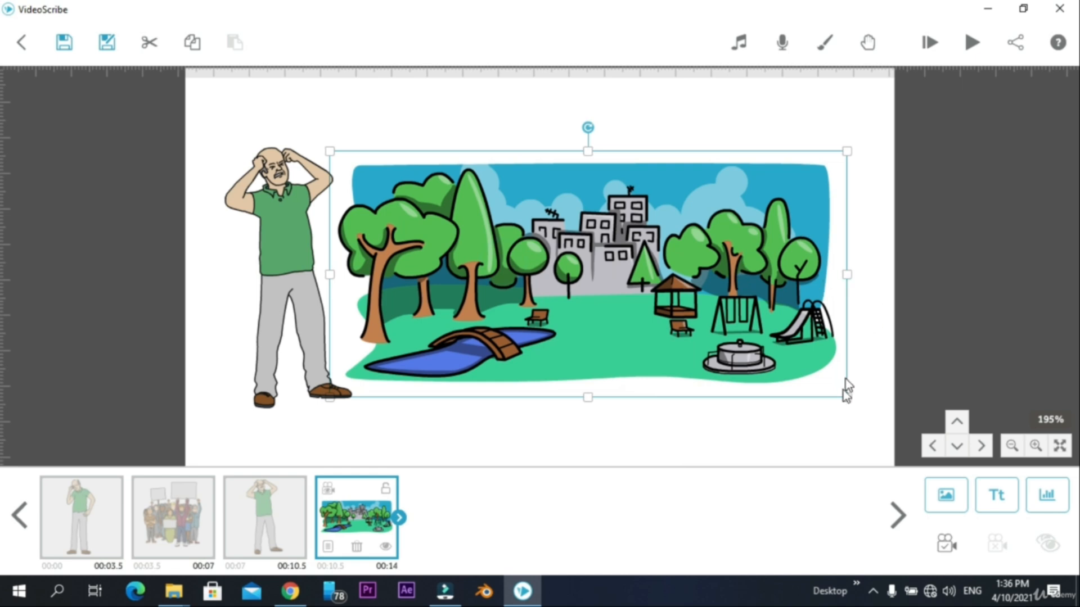
pyautogui.click(945, 537)
# - On an empty canvas area, add a boy with a backpack, a seated boy, a crouching girl and the walking bald man
pyautogui.moveTo(812, 438); pyautogui.dragTo(130, 459)
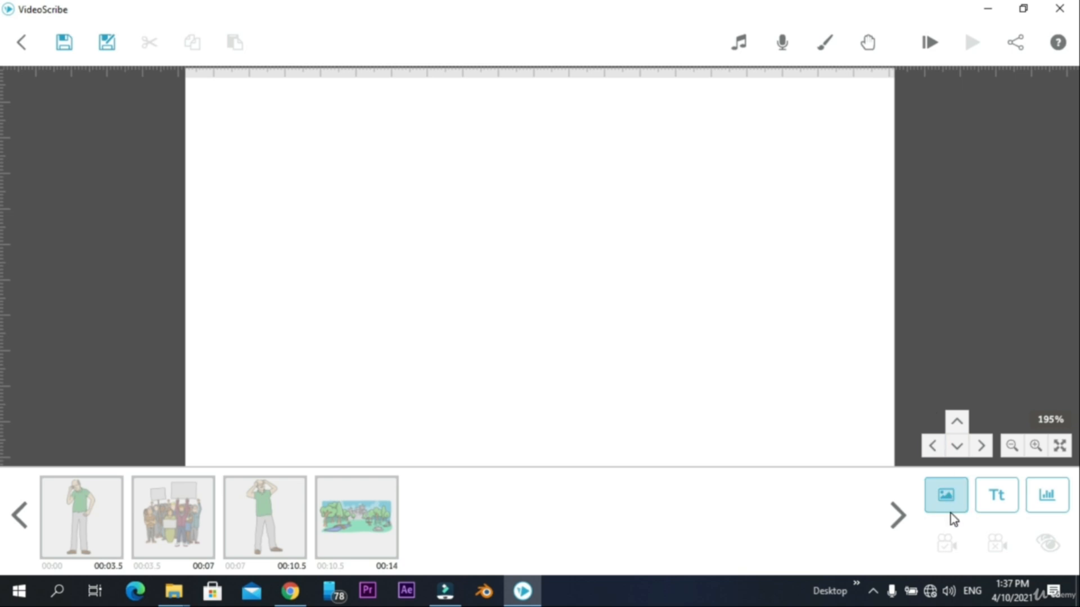
pyautogui.click(962, 501)
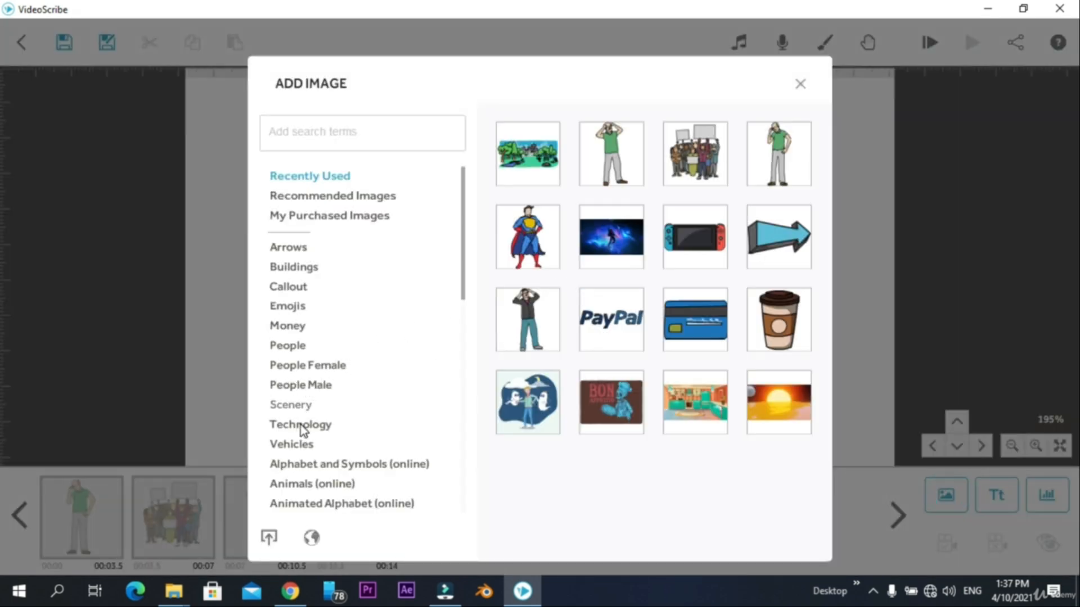
pyautogui.click(285, 345)
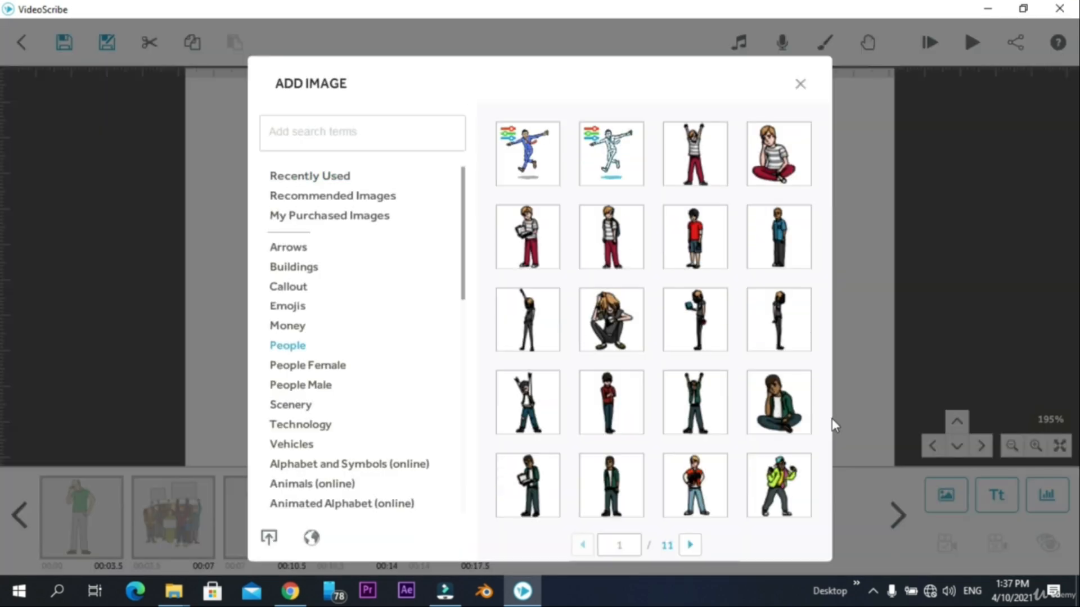
pyautogui.click(778, 402)
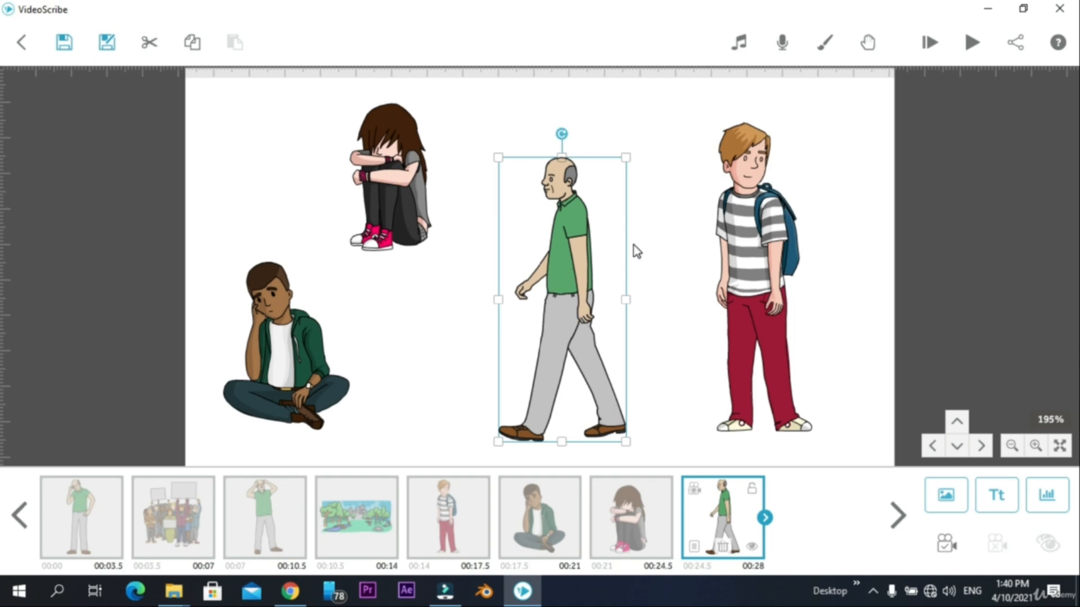
pyautogui.click(835, 296)
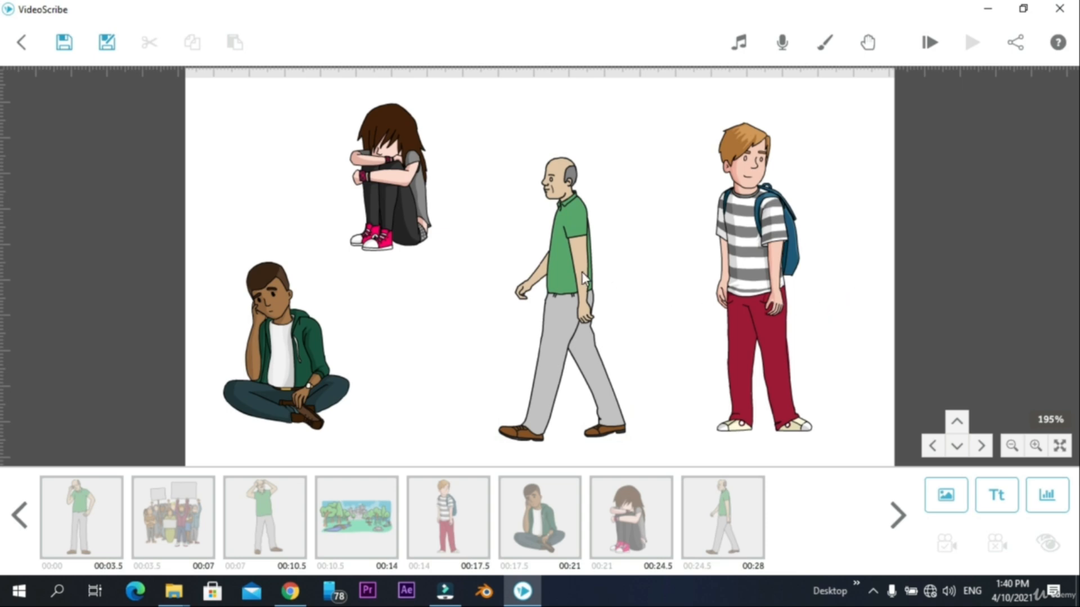
# - Start another scene with the bald man raising his fists from People Male and the park landscape beside him
pyautogui.click(954, 504)
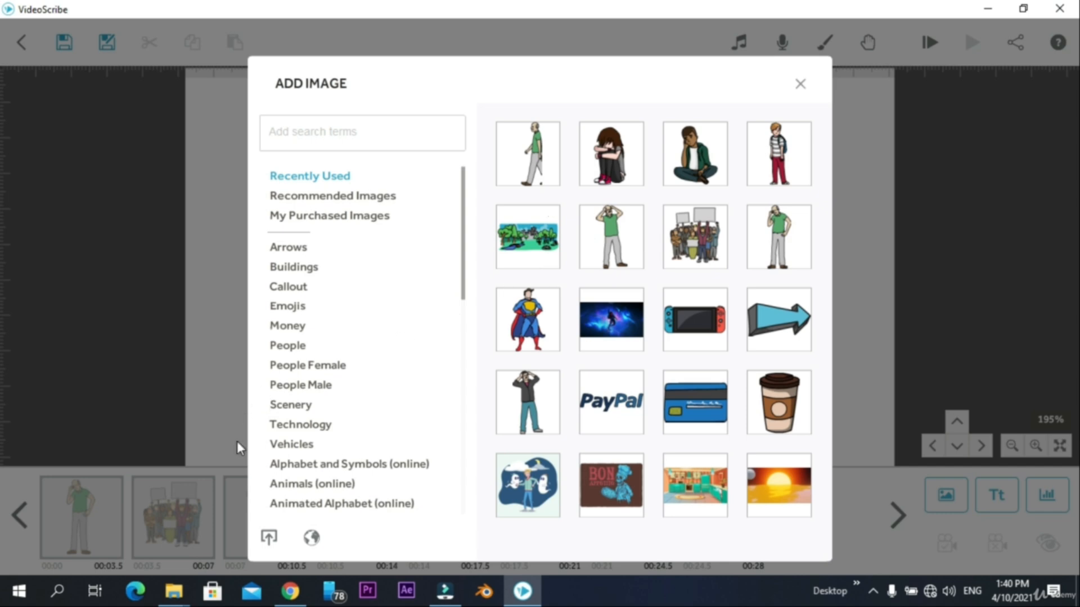
pyautogui.click(308, 391)
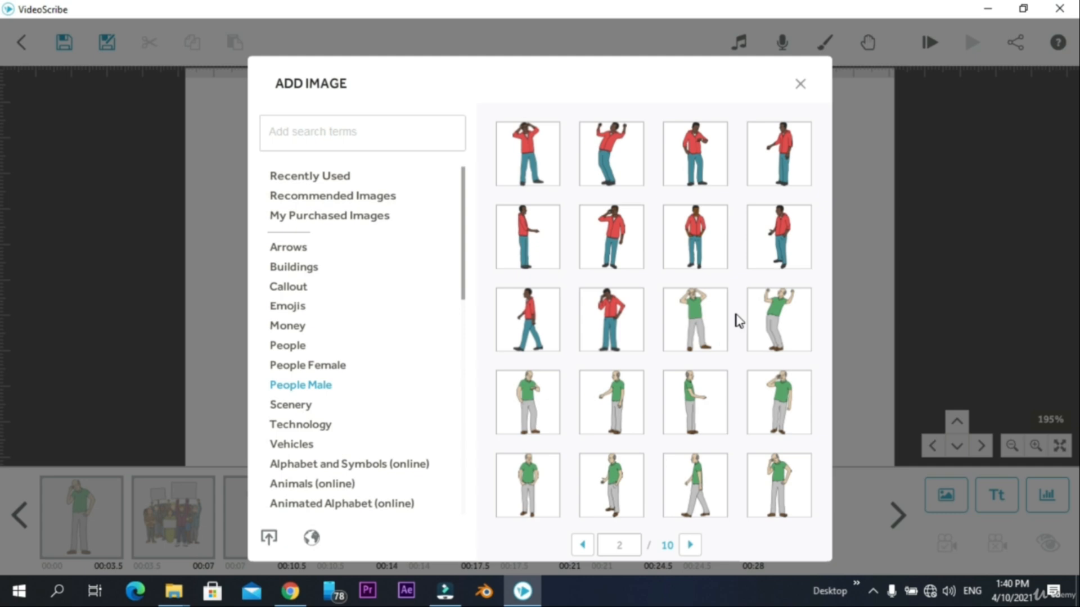
pyautogui.click(779, 323)
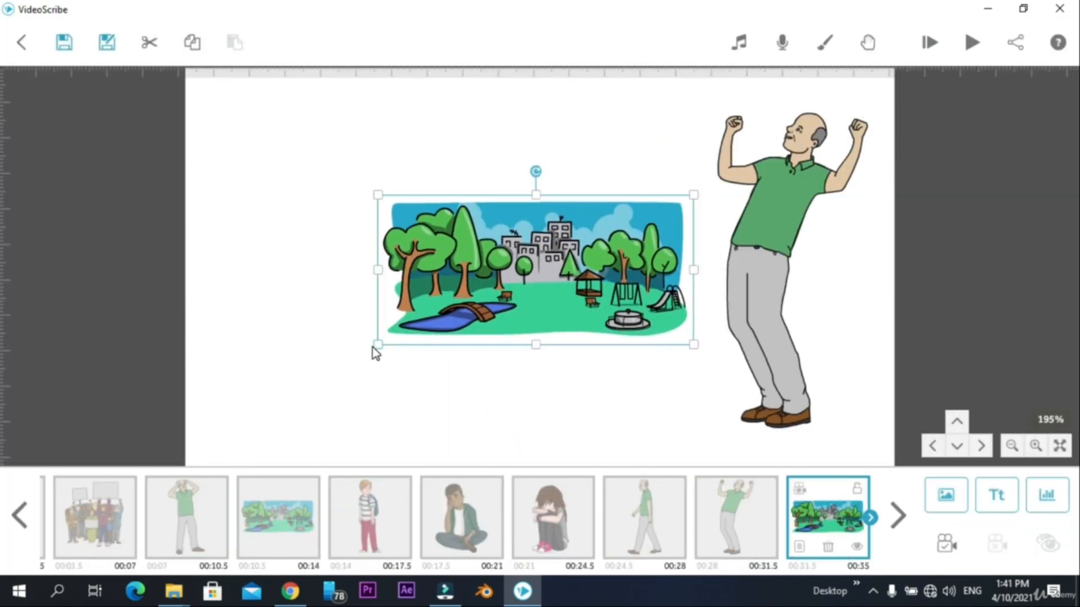
pyautogui.click(795, 196)
# - Add the dense crowd of people from the People category and position it above the park landscape
pyautogui.click(946, 495)
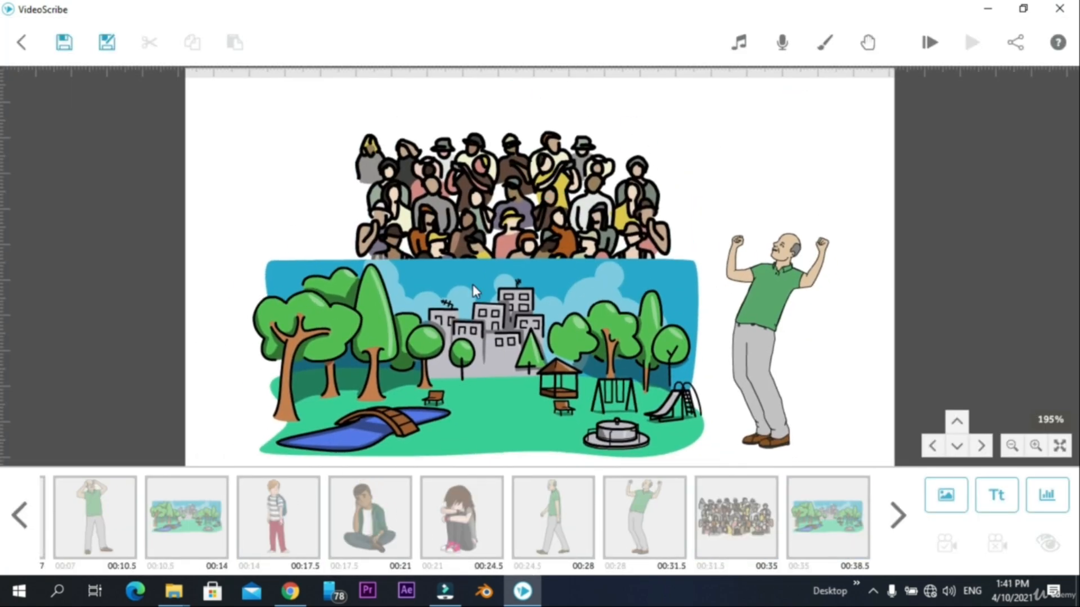
pyautogui.click(572, 157)
pyautogui.moveTo(572, 157); pyautogui.dragTo(635, 160)
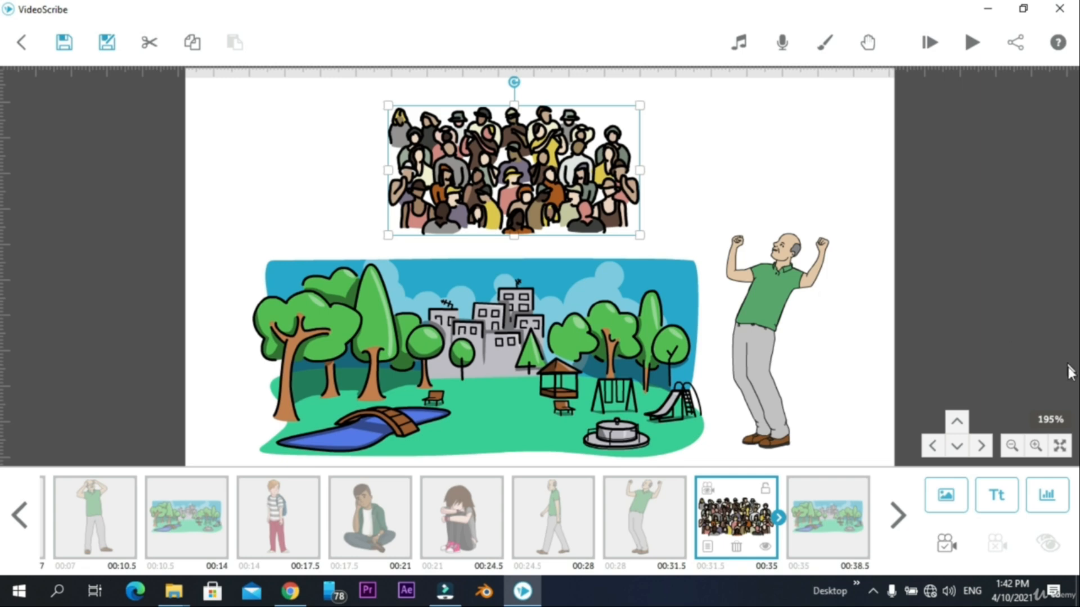
# - On an empty canvas area, add the thoughtful man in a white shirt facing the bald man with an extended arm, placing them closer together
pyautogui.click(807, 360)
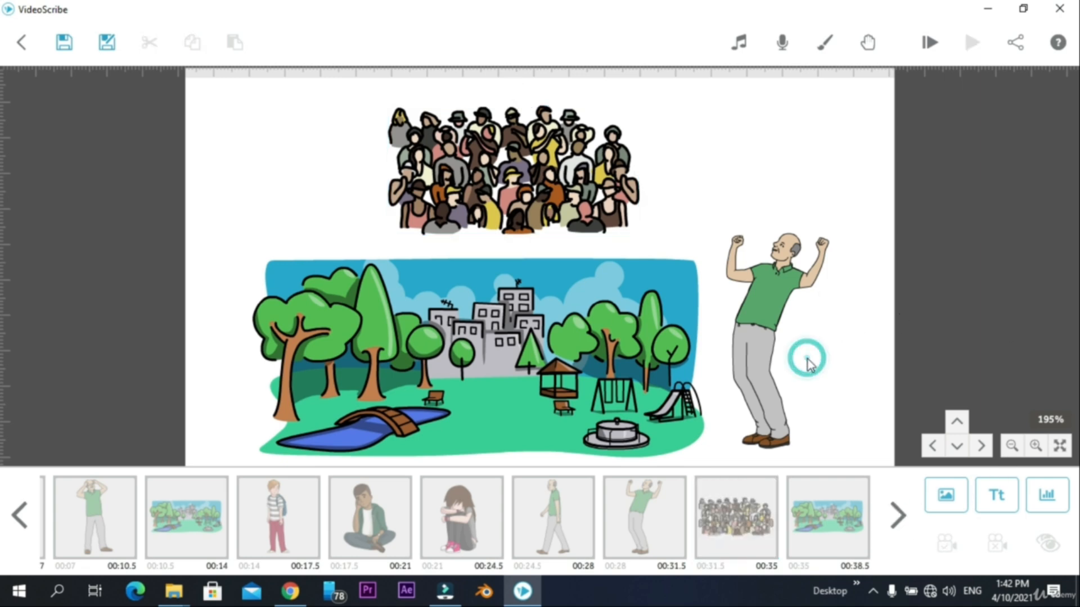
pyautogui.moveTo(861, 342); pyautogui.dragTo(720, 328)
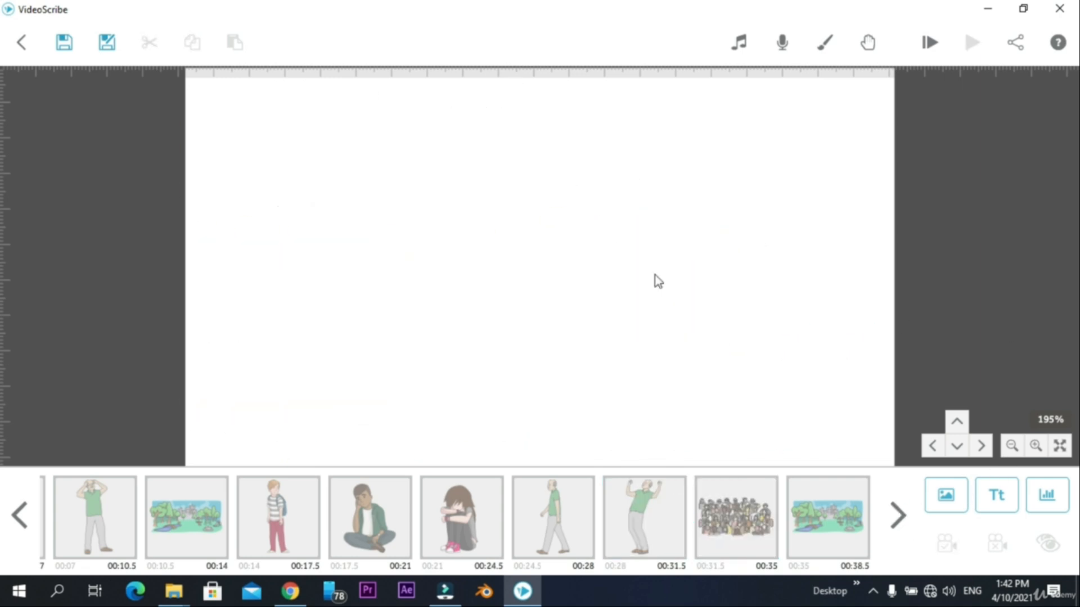
pyautogui.scroll(-3, 757, 422)
pyautogui.scroll(-3, 682, 353)
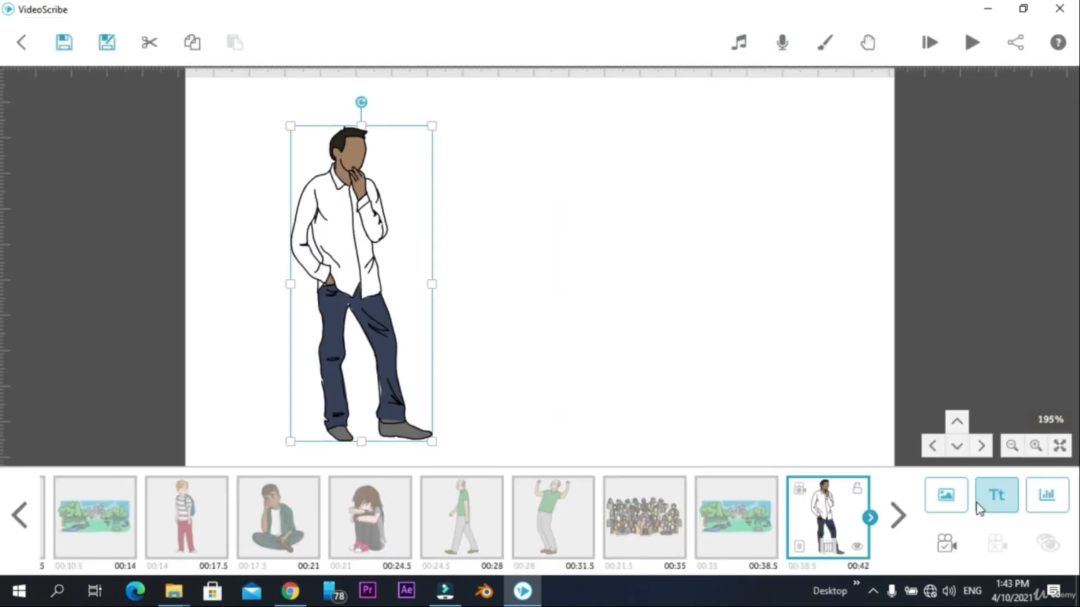
pyautogui.click(964, 503)
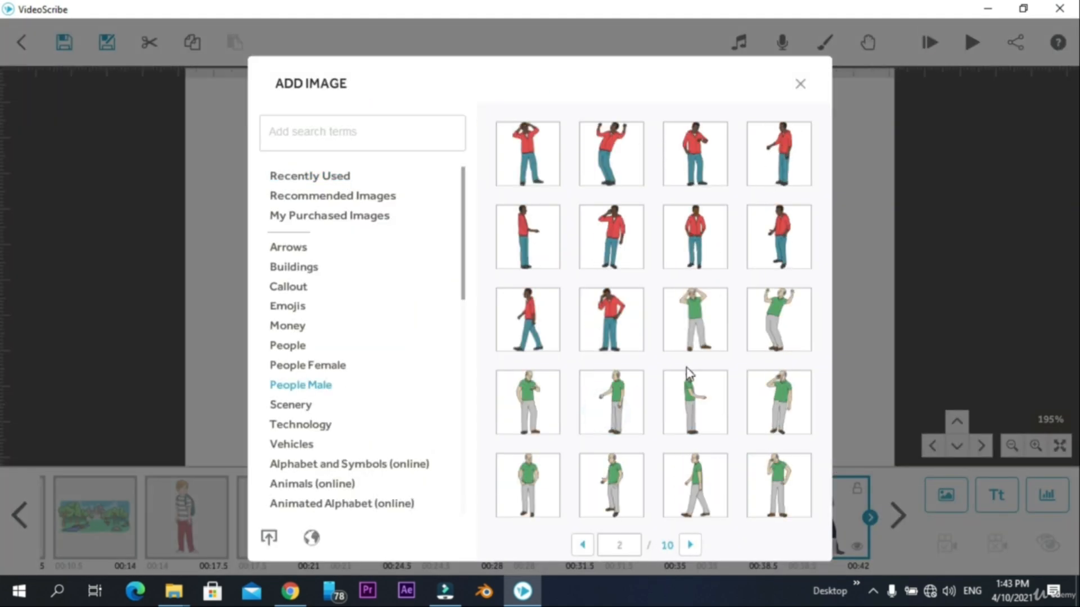
pyautogui.click(687, 374)
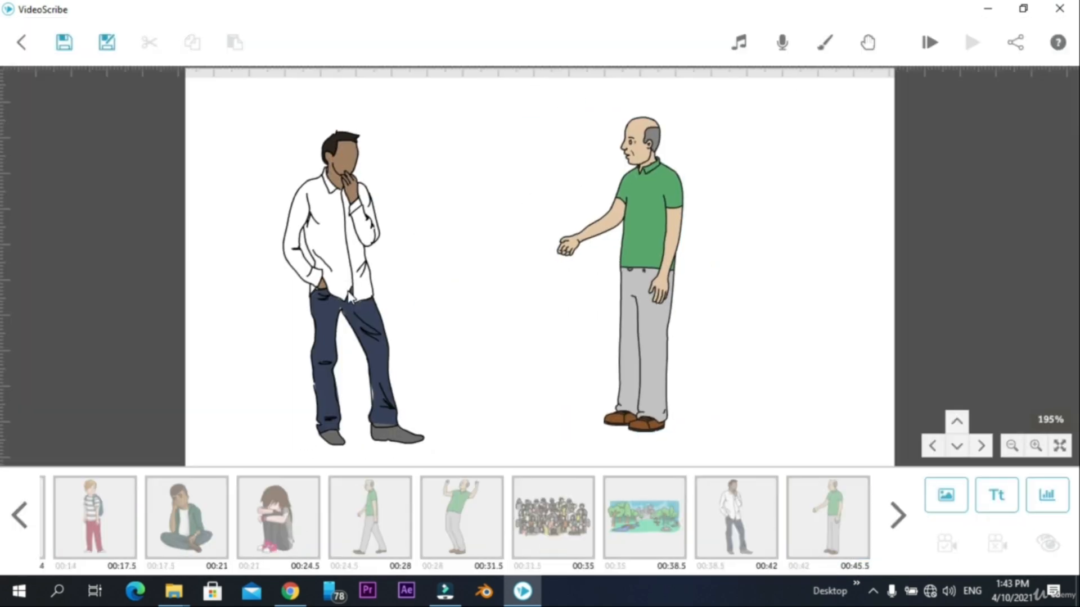
pyautogui.click(407, 259)
pyautogui.click(783, 326)
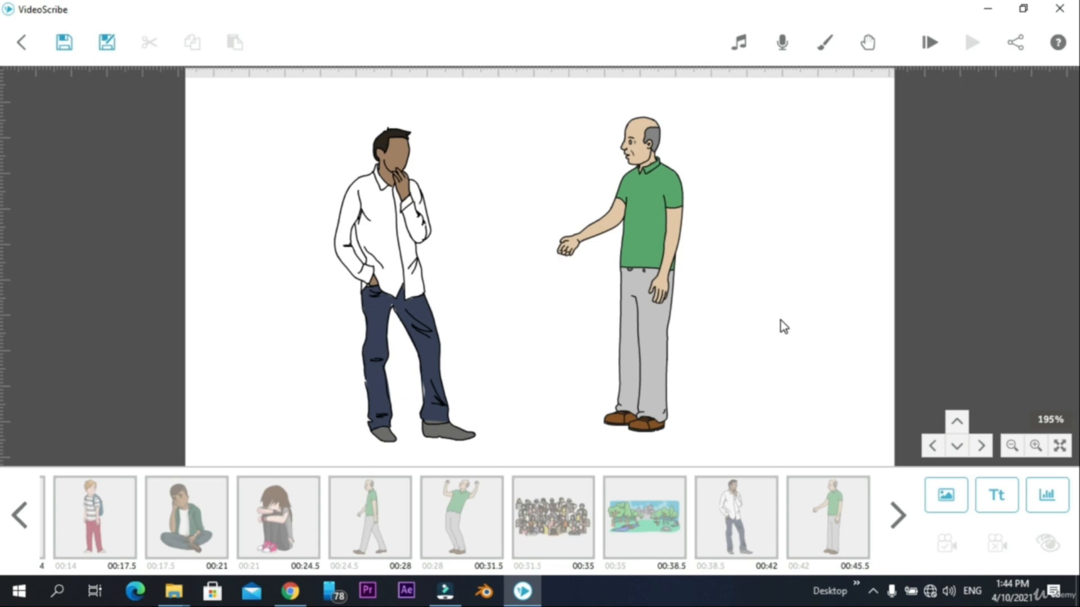
# - Preview the animation from the start, and examine the first park landscape and the figures around it on the canvas
pyautogui.click(932, 46)
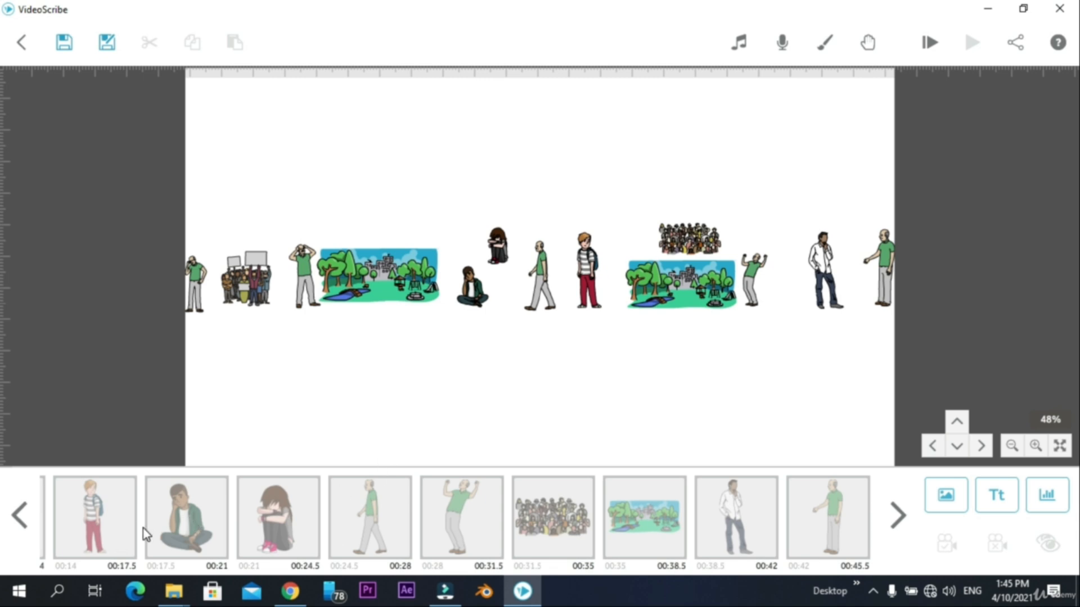
pyautogui.scroll(5, 160, 525)
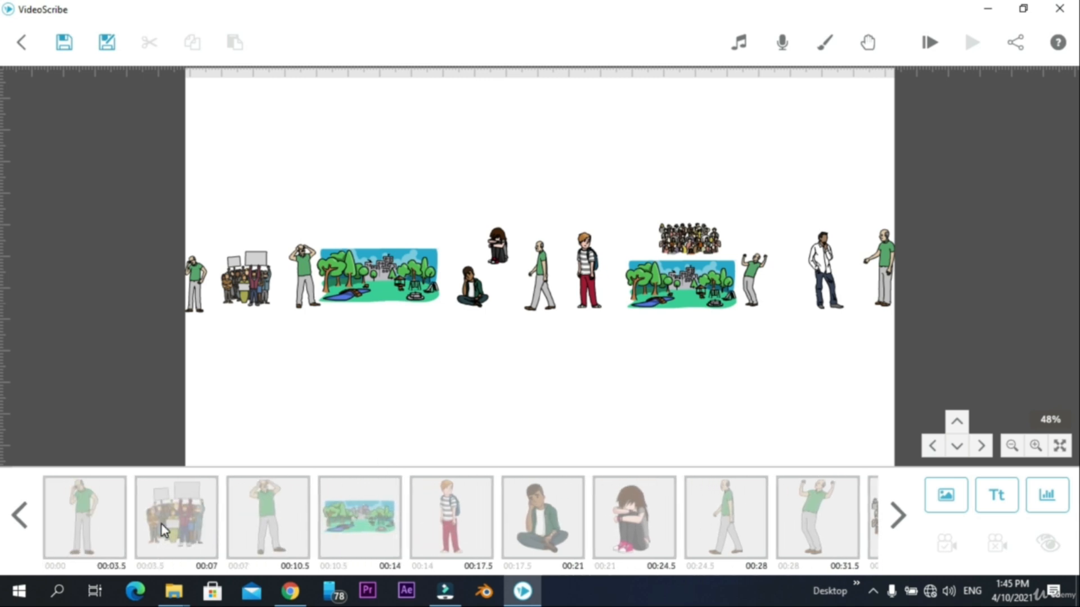
pyautogui.click(378, 531)
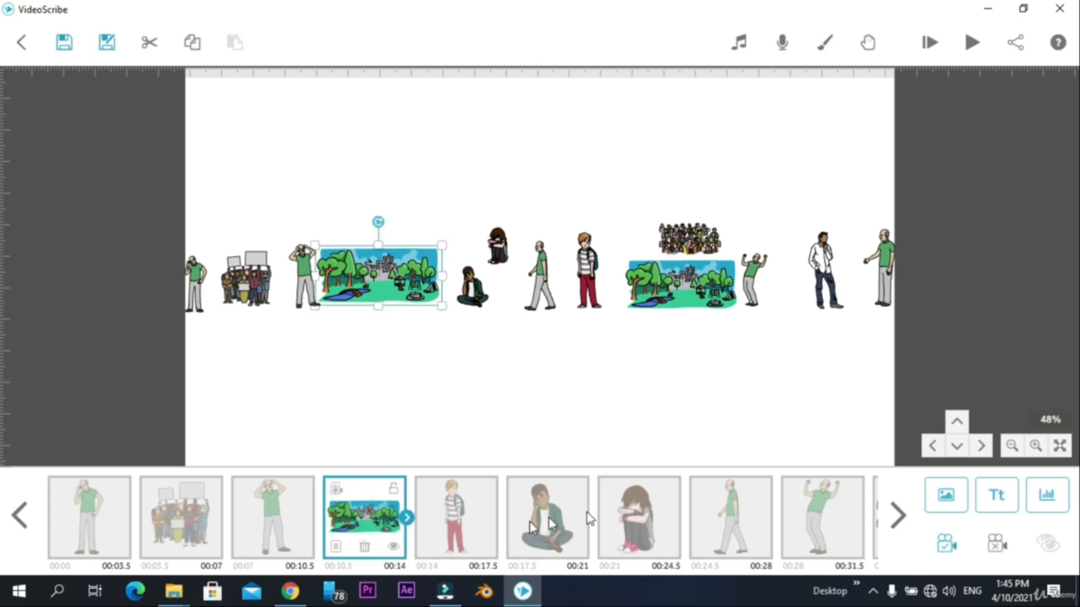
pyautogui.scroll(5, 411, 367)
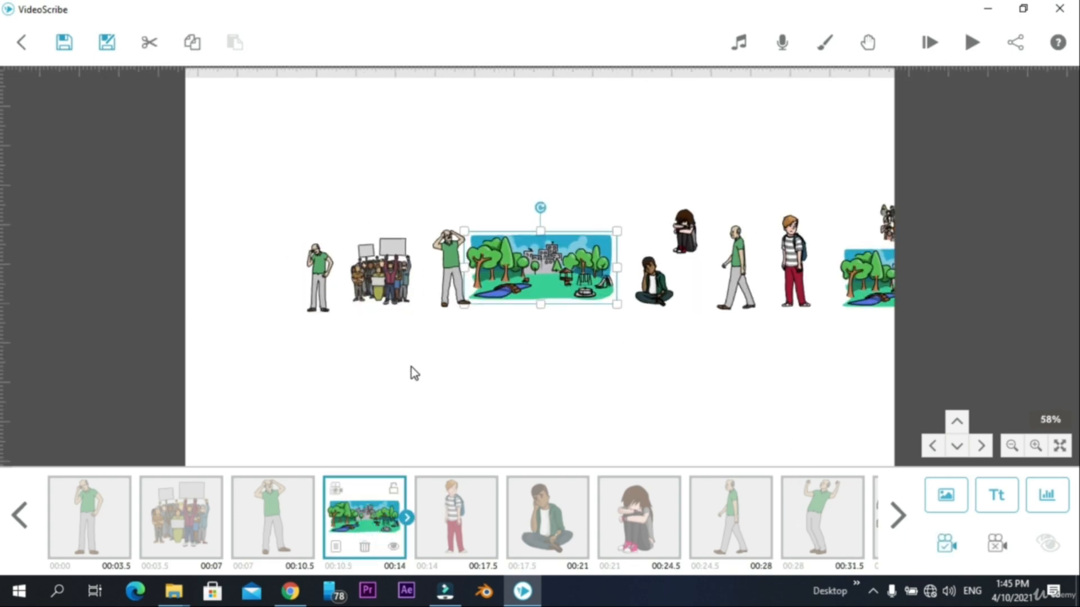
pyautogui.scroll(1, 410, 366)
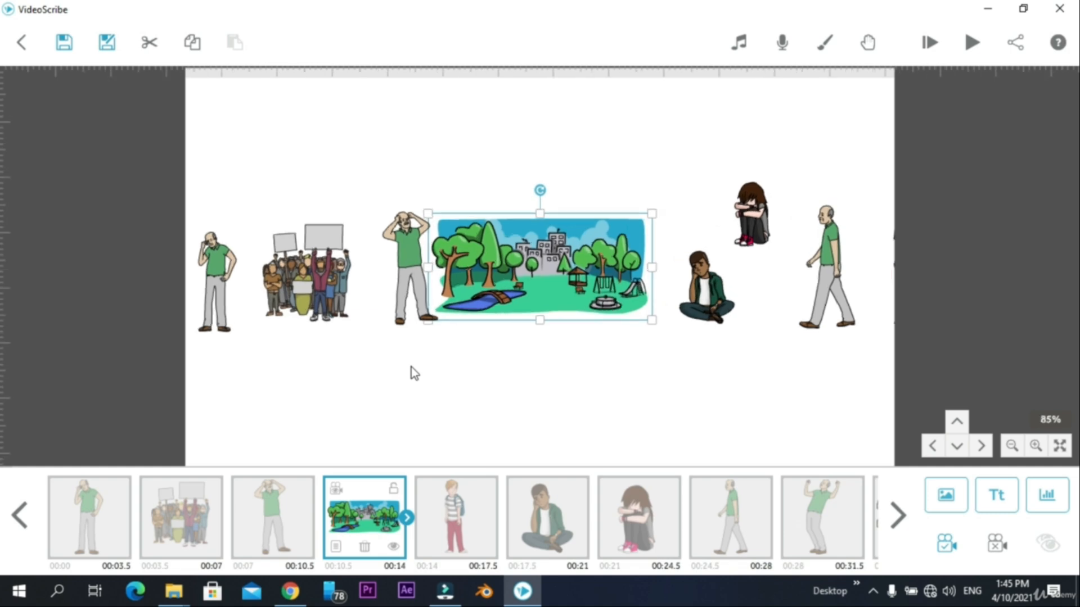
pyautogui.scroll(4, 410, 366)
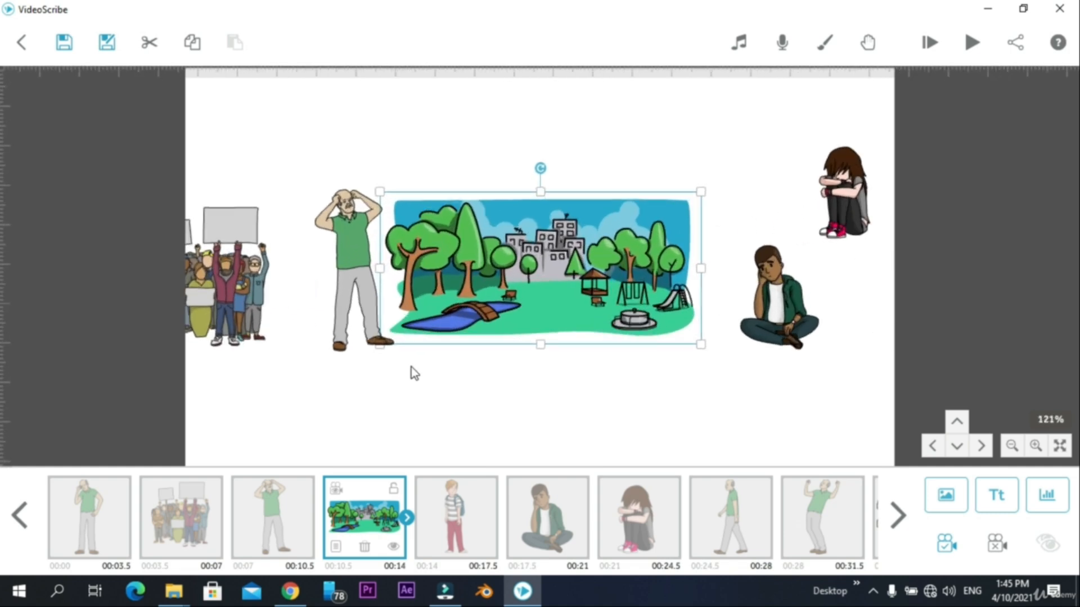
# - Set the camera position for the seated boy at 195% zoom, framing him with the crouching girl, walking man and boy with the backpack
pyautogui.click(477, 527)
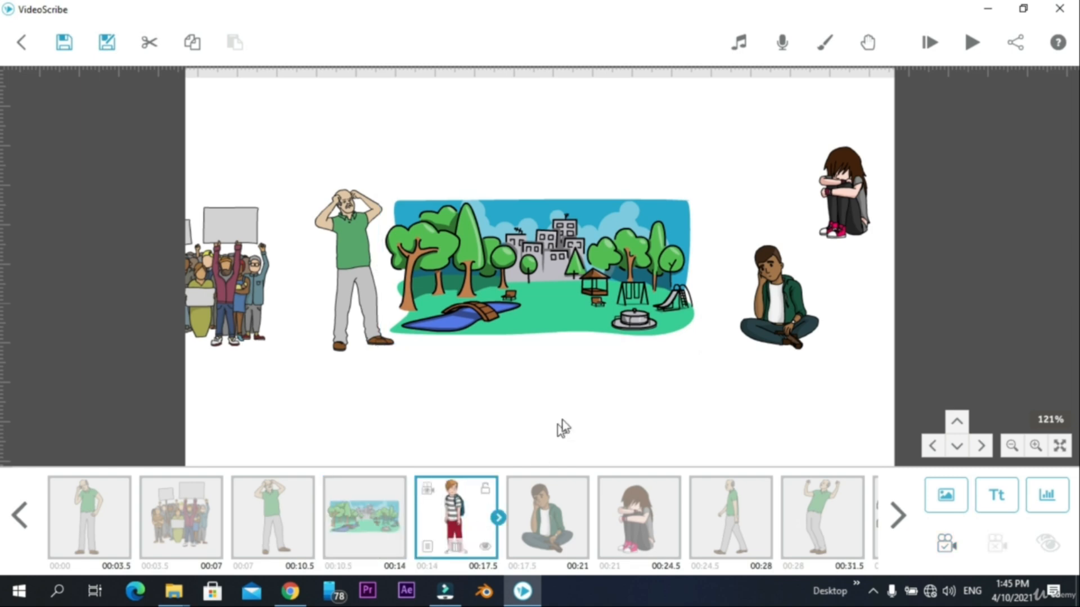
pyautogui.click(642, 377)
pyautogui.moveTo(579, 375); pyautogui.dragTo(86, 408)
pyautogui.click(1036, 446)
pyautogui.click(1036, 446)
pyautogui.click(1036, 446)
pyautogui.click(1036, 446)
pyautogui.moveTo(525, 366); pyautogui.dragTo(400, 350)
pyautogui.scroll(3, 428, 348)
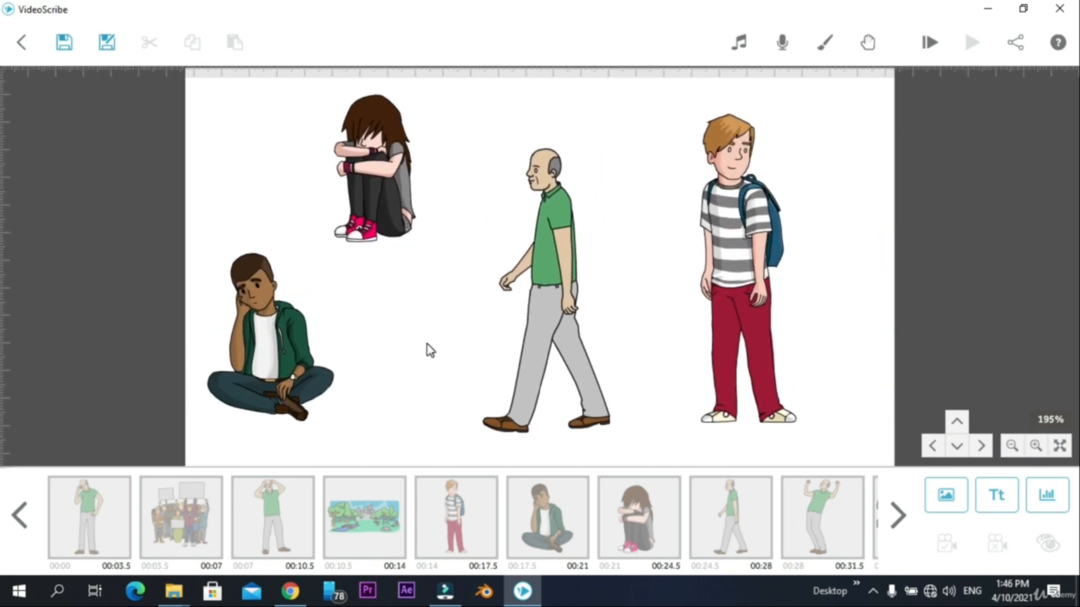
pyautogui.click(253, 367)
pyautogui.click(935, 547)
# - Set the same camera position for the walking bald man, the boy with the backpack and the crouching girl
pyautogui.click(562, 325)
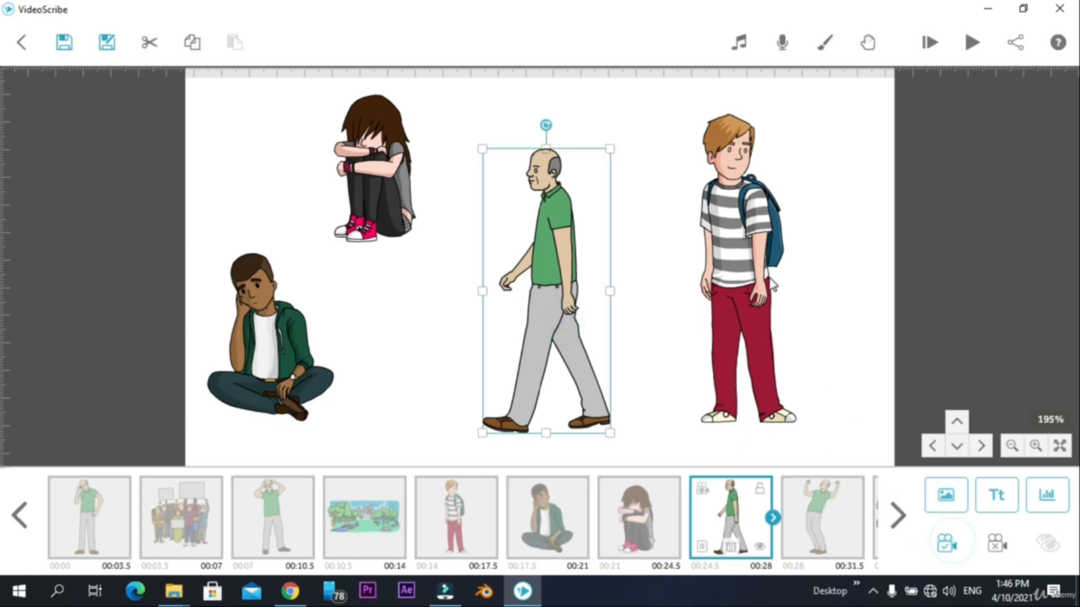
pyautogui.click(752, 287)
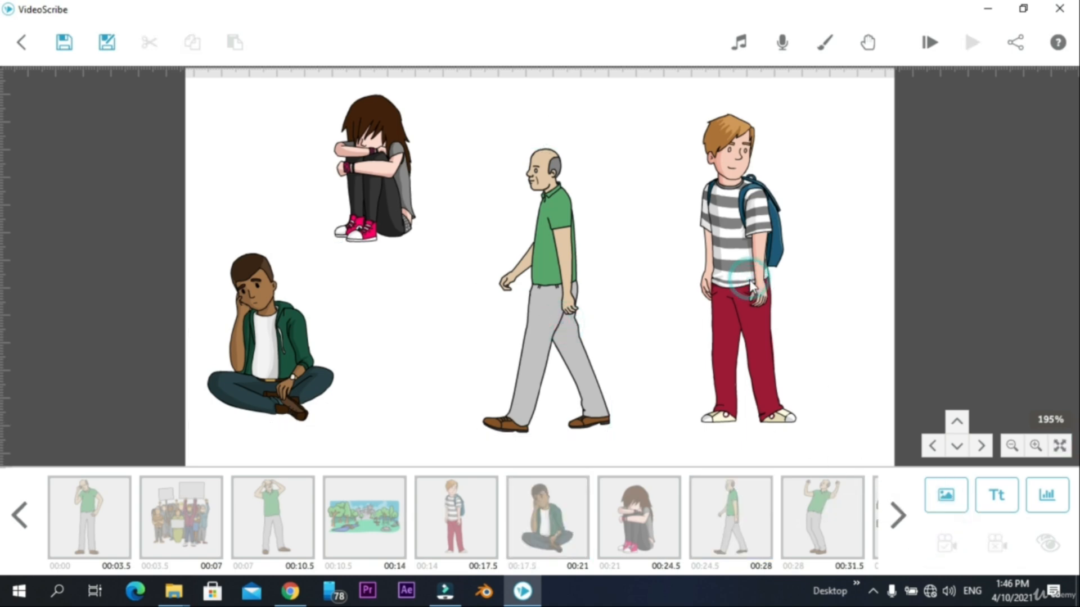
pyautogui.click(947, 545)
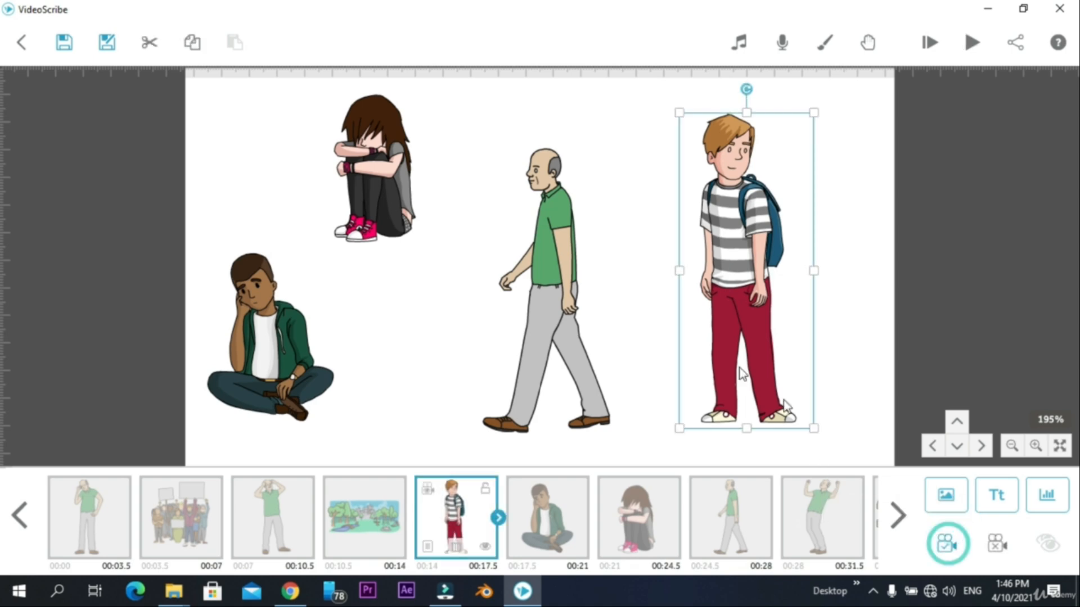
pyautogui.click(399, 201)
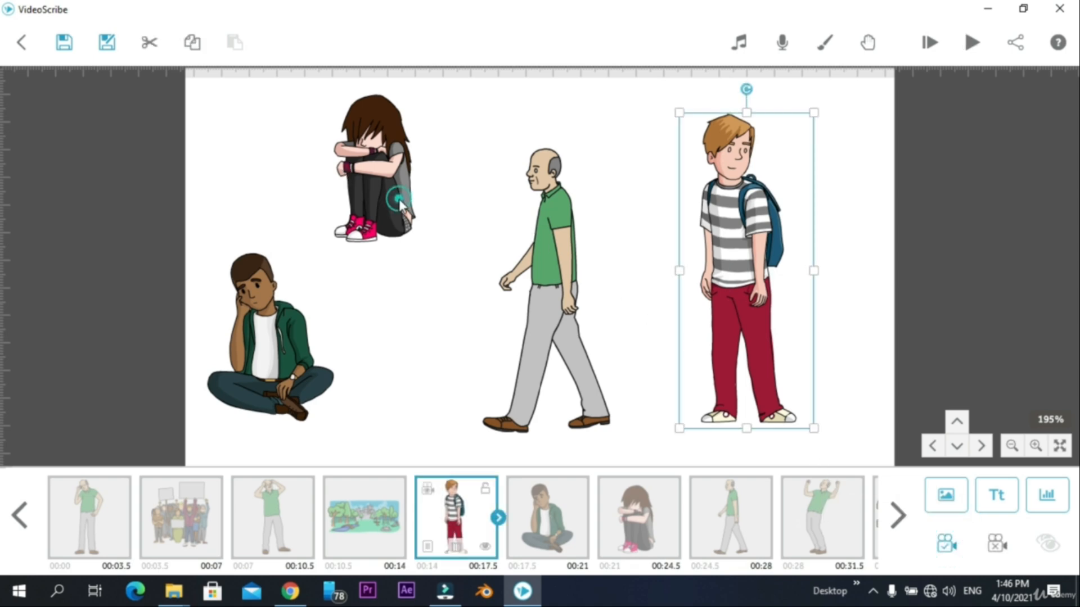
pyautogui.click(942, 549)
pyautogui.click(588, 341)
pyautogui.click(944, 546)
# - Set the camera position for the second park landscape, the dense crowd above it and the bald man raising his fists
pyautogui.moveTo(866, 282); pyautogui.dragTo(245, 295)
pyautogui.click(427, 332)
pyautogui.click(947, 544)
pyautogui.click(534, 163)
pyautogui.click(950, 541)
pyautogui.click(779, 287)
pyautogui.click(946, 545)
# - Check the scene with the two facing men and preview the whole animation again from the beginning
pyautogui.moveTo(820, 142); pyautogui.dragTo(123, 137)
pyautogui.click(683, 163)
pyautogui.click(928, 37)
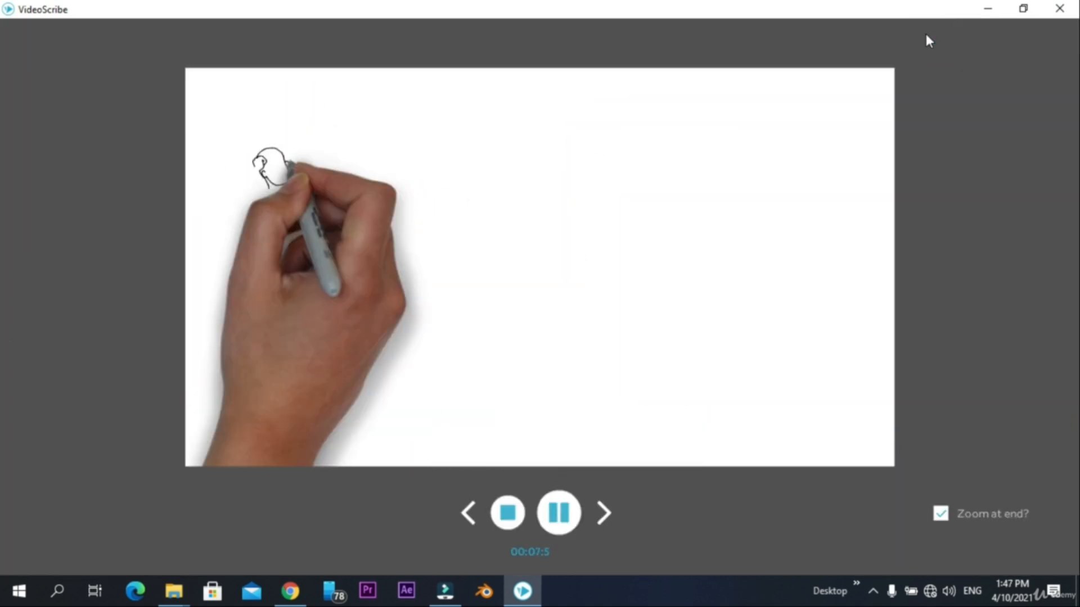